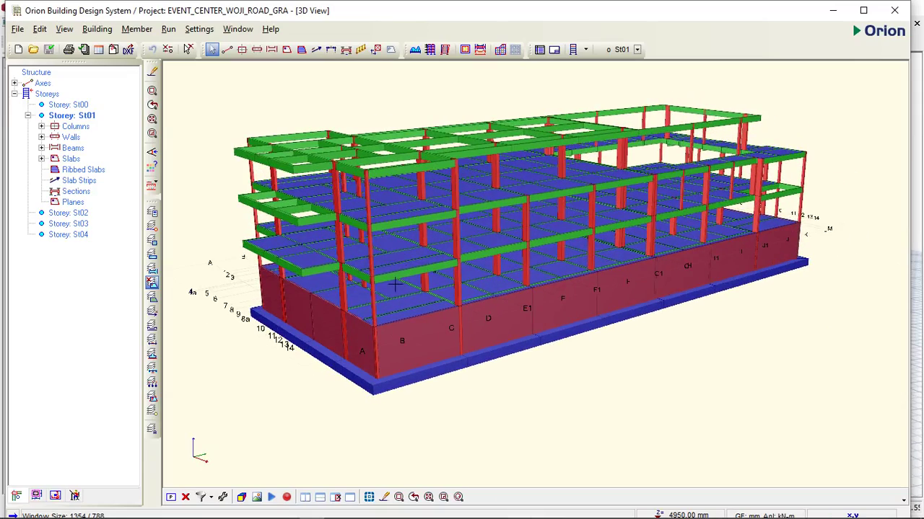
Examine the event centre's 3D structural model in Orion from its long sides, end and upper frame.
{"action": "middle_click_drag", "start_coordinate": [369, 267], "coordinate": [496, 237]}
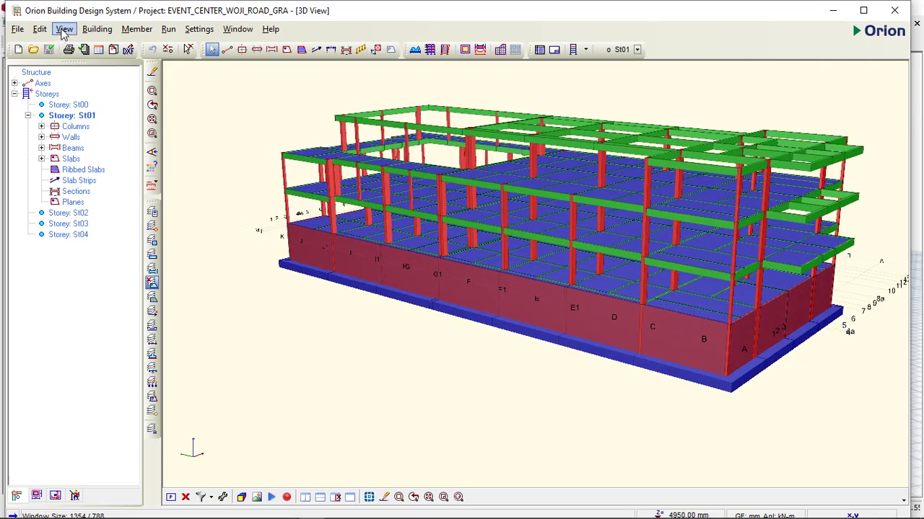
{"action": "middle_click_drag", "start_coordinate": [552, 221], "coordinate": [479, 220]}
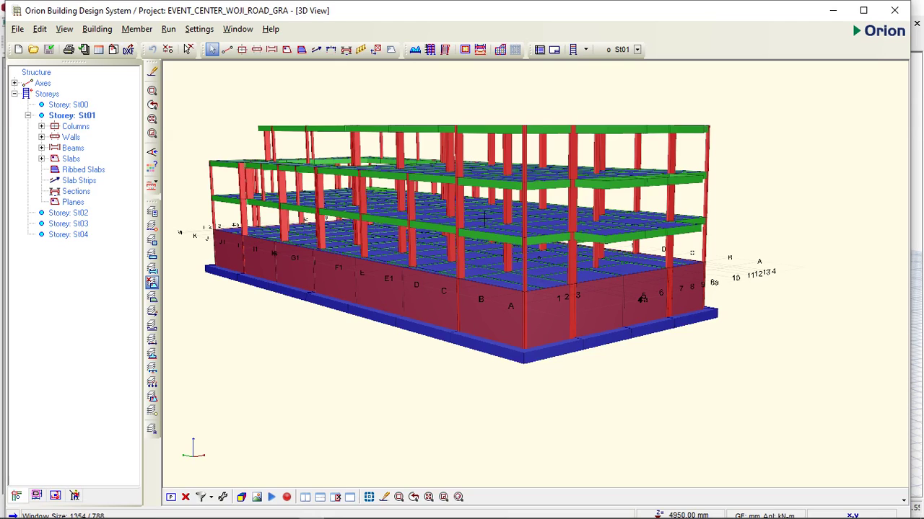
{"action": "middle_click_drag", "start_coordinate": [483, 210], "coordinate": [497, 225]}
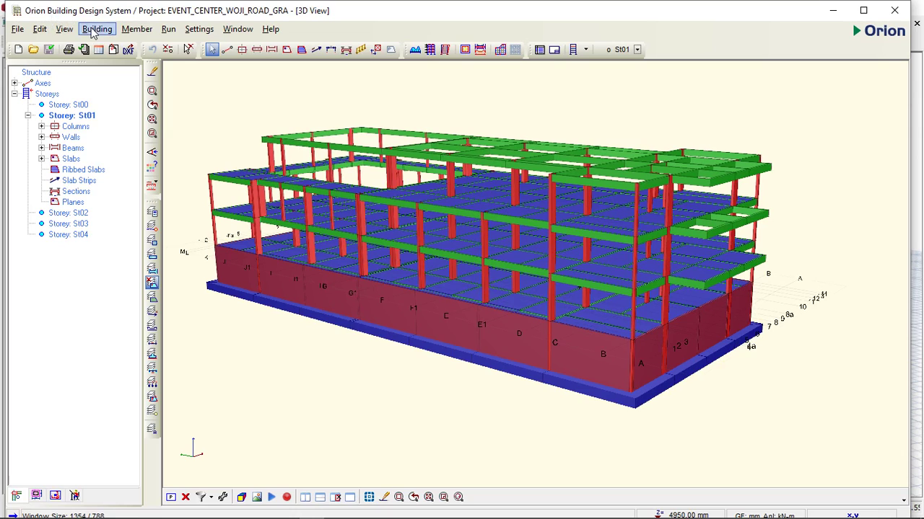
{"action": "left_click", "coordinate": [167, 49]}
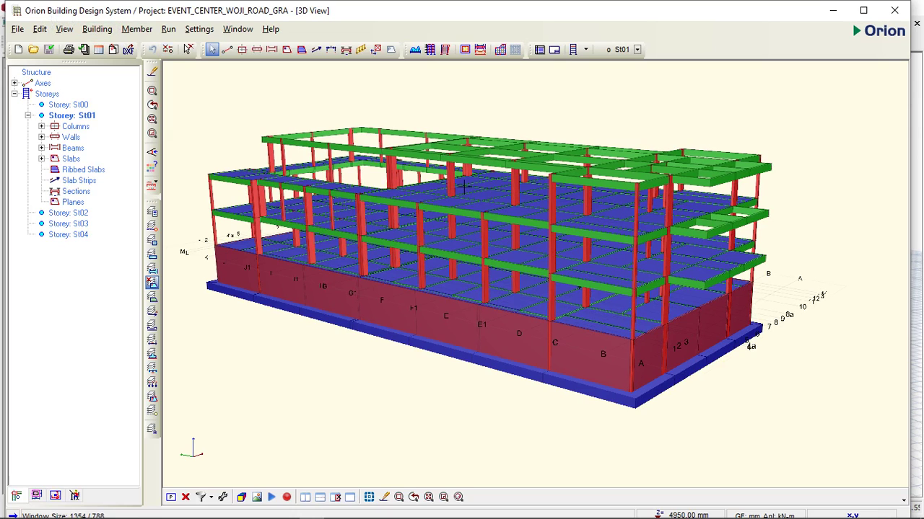
{"action": "left_click_drag", "start_coordinate": [565, 262], "coordinate": [531, 280]}
{"action": "middle_click_drag", "start_coordinate": [528, 279], "coordinate": [375, 242]}
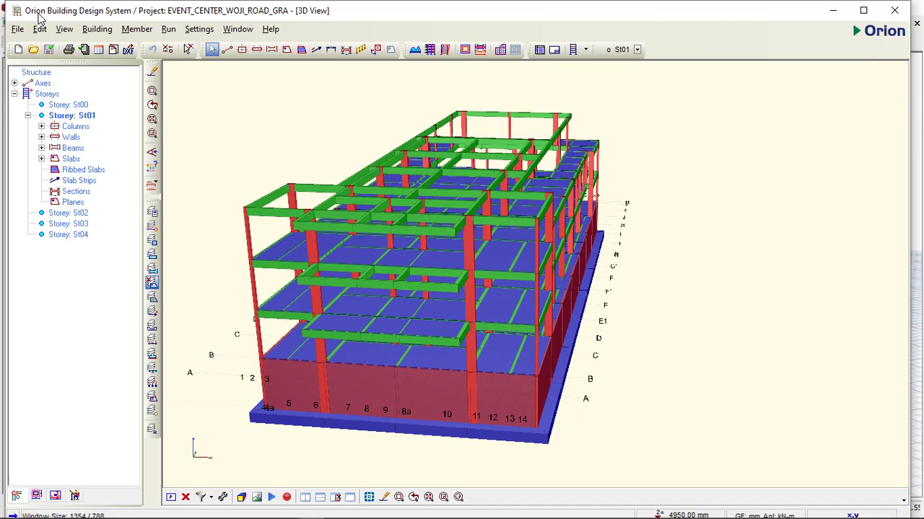
{"action": "middle_click_drag", "start_coordinate": [467, 187], "coordinate": [425, 189]}
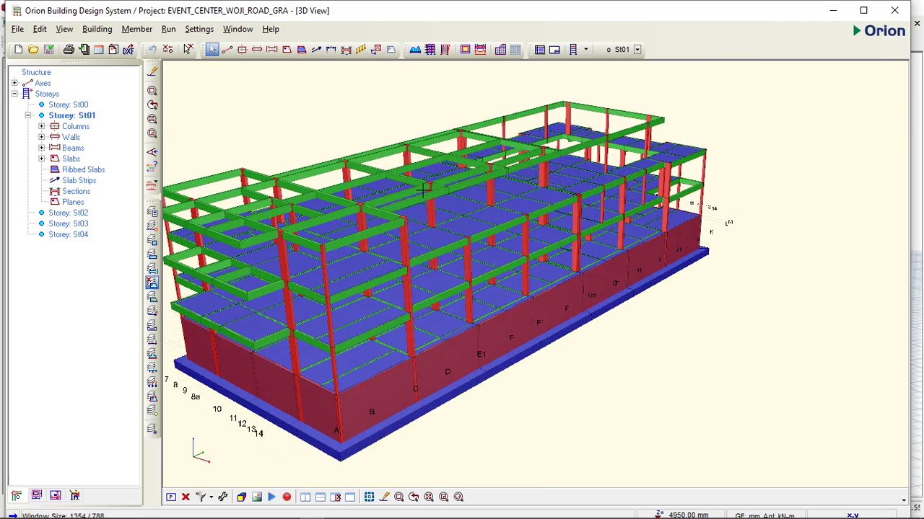
{"action": "middle_click_drag", "start_coordinate": [426, 189], "coordinate": [481, 183]}
{"action": "scroll", "coordinate": [451, 171], "scroll_direction": "up", "scroll_amount": 2}
{"action": "middle_click_drag", "start_coordinate": [389, 176], "coordinate": [319, 191]}
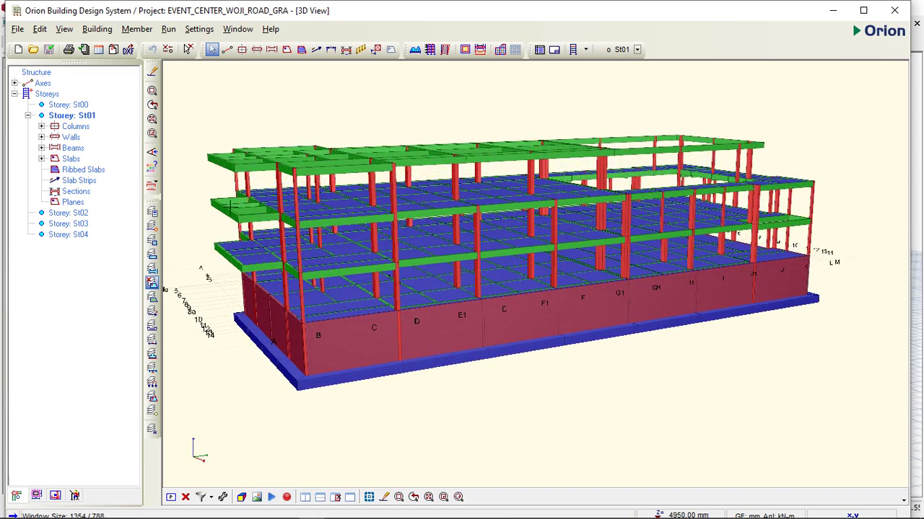
{"action": "left_click", "coordinate": [152, 70]}
{"action": "middle_click_drag", "start_coordinate": [306, 179], "coordinate": [335, 180]}
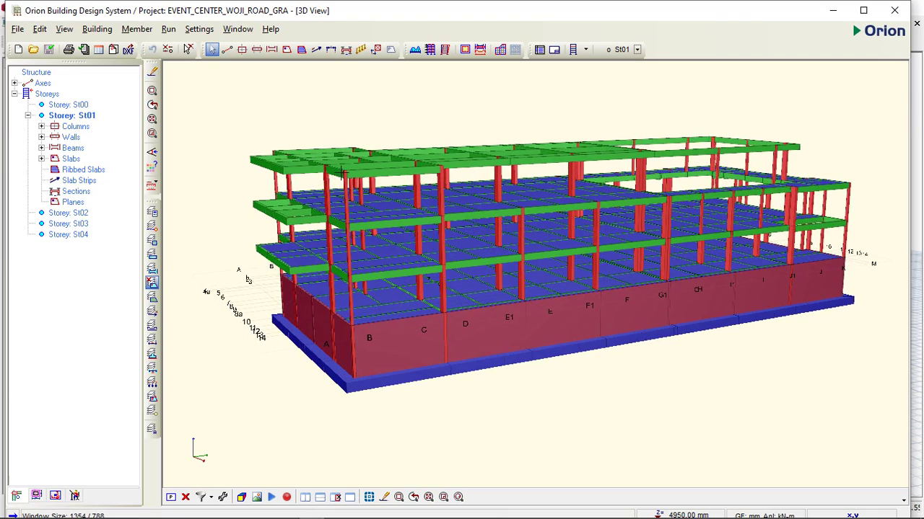
{"action": "mouse_move", "coordinate": [434, 142]}
{"action": "middle_mouse_down"}
{"action": "mouse_move", "coordinate": [406, 149]}
{"action": "mouse_move", "coordinate": [430, 147]}
{"action": "middle_mouse_up"}
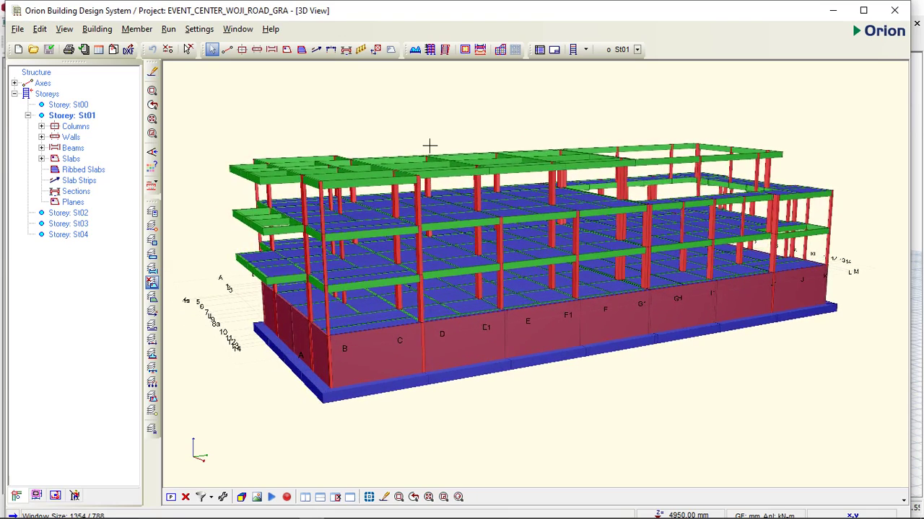
Switch from Orion to ProtaStructure and view the same event centre model in 3D.
{"action": "left_click_drag", "start_coordinate": [779, 12], "coordinate": [606, 29]}
{"action": "left_click_drag", "start_coordinate": [533, 29], "coordinate": [729, 16]}
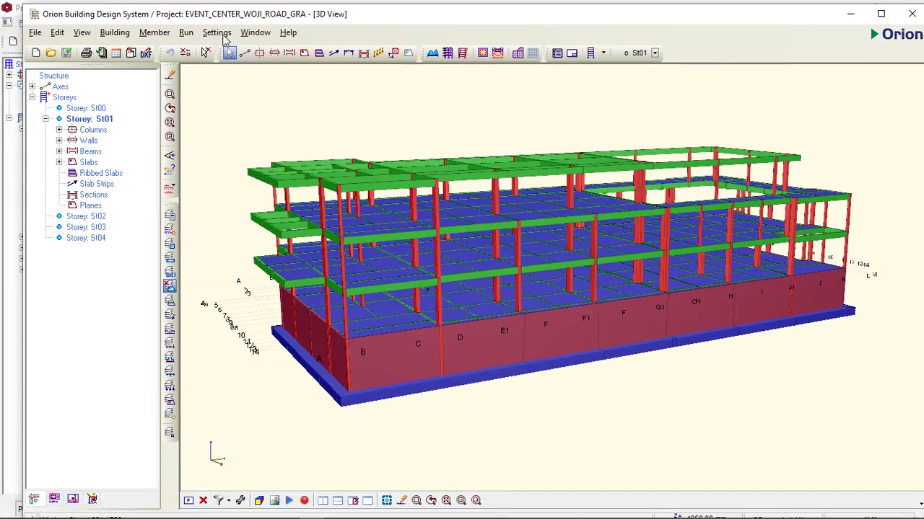
{"action": "left_click", "coordinate": [850, 14]}
{"action": "middle_click_drag", "start_coordinate": [609, 202], "coordinate": [462, 214]}
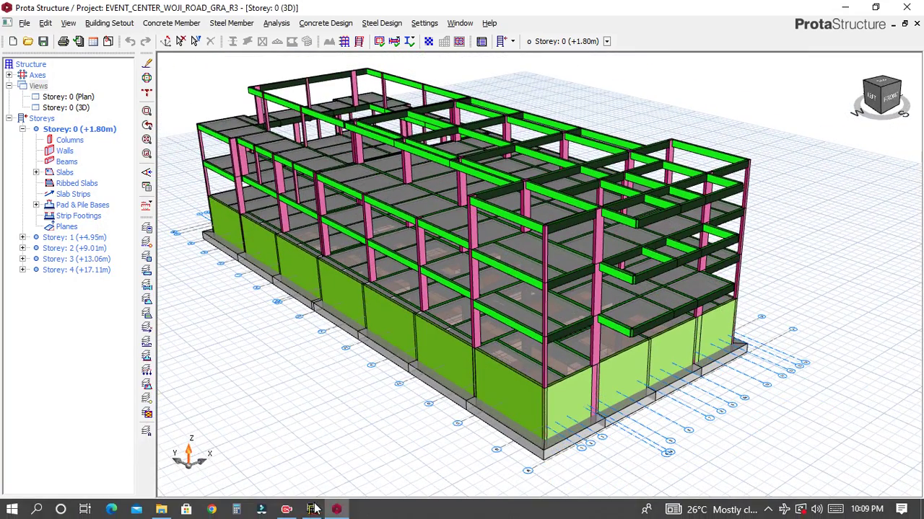
Switch to Orion and inspect the building's roof beams, slabs and long side from above and at a low angle.
{"action": "left_click", "coordinate": [311, 510]}
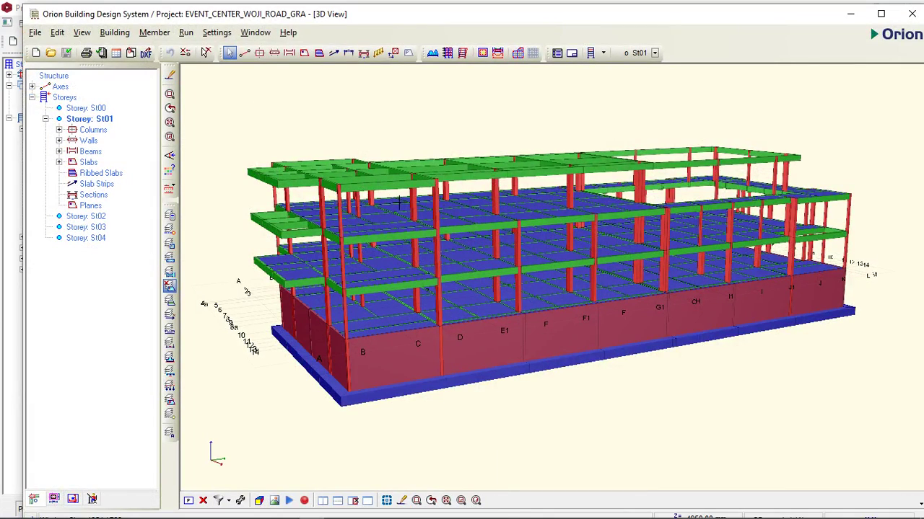
{"action": "middle_click_drag", "start_coordinate": [399, 205], "coordinate": [426, 204]}
{"action": "left_click_drag", "start_coordinate": [428, 204], "coordinate": [462, 218]}
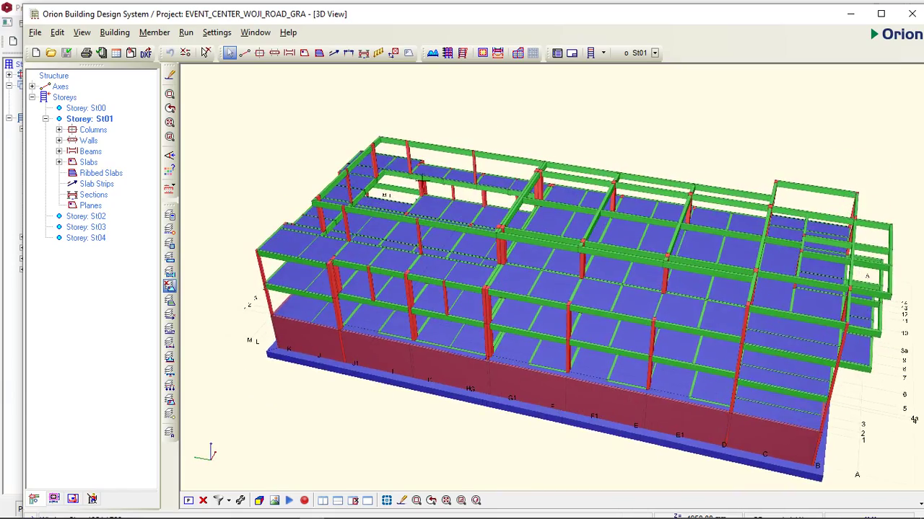
{"action": "scroll", "coordinate": [433, 199], "scroll_direction": "up", "scroll_amount": 5}
{"action": "scroll", "coordinate": [425, 193], "scroll_direction": "down", "scroll_amount": 5}
{"action": "left_click_drag", "start_coordinate": [398, 181], "coordinate": [409, 148]}
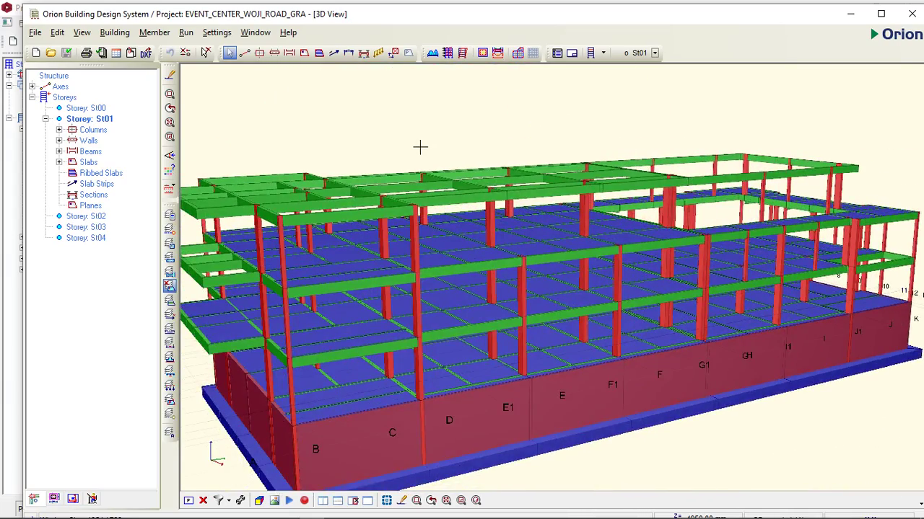
{"action": "left_click_drag", "start_coordinate": [474, 208], "coordinate": [481, 186]}
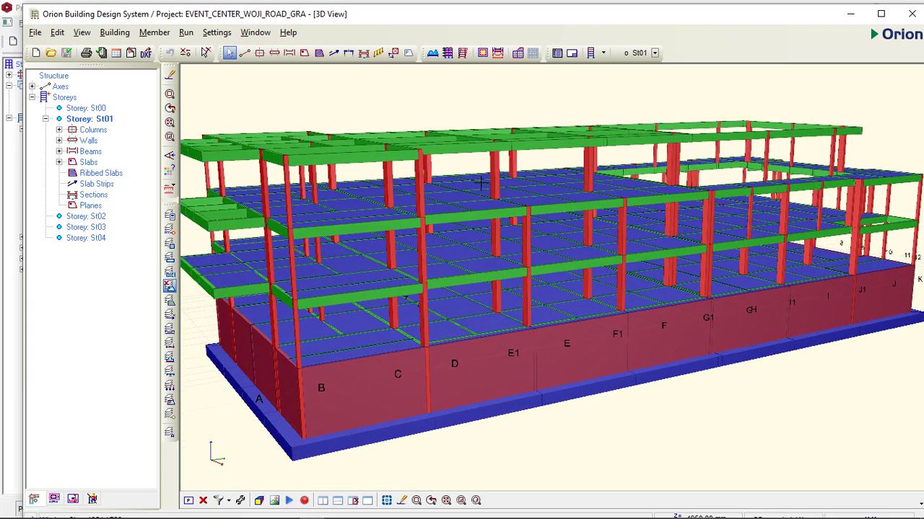
Switch to ProtaStructure and inspect the top-storey beams, columns and slabs of the 3D model up close and from the front.
{"action": "left_click", "coordinate": [852, 17]}
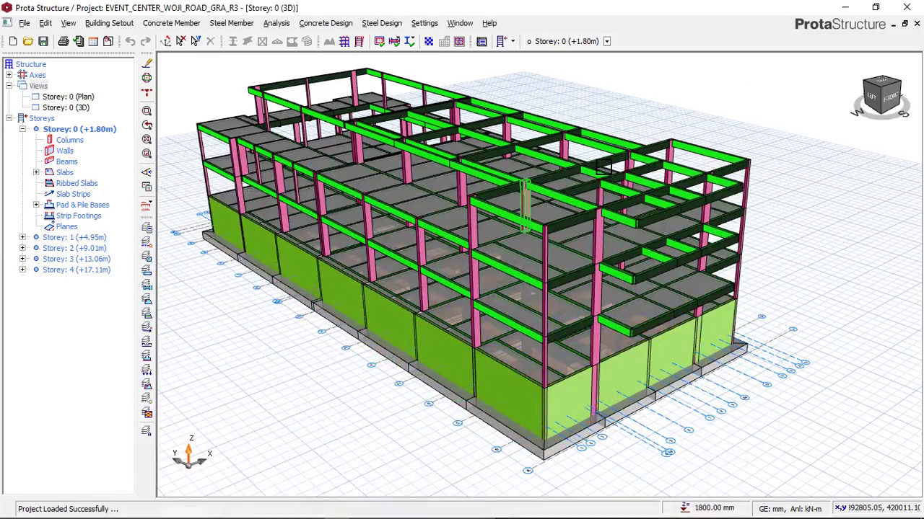
{"action": "left_click_drag", "start_coordinate": [515, 159], "coordinate": [595, 149]}
{"action": "scroll", "coordinate": [406, 137], "scroll_direction": "up", "scroll_amount": 2}
{"action": "right_click", "coordinate": [405, 138]}
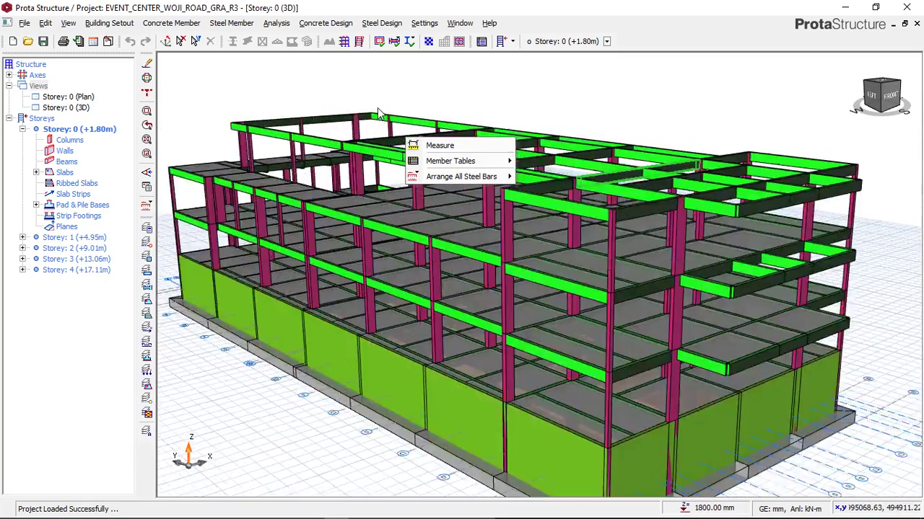
{"action": "scroll", "coordinate": [377, 111], "scroll_direction": "up", "scroll_amount": 2}
{"action": "left_click", "coordinate": [550, 95]}
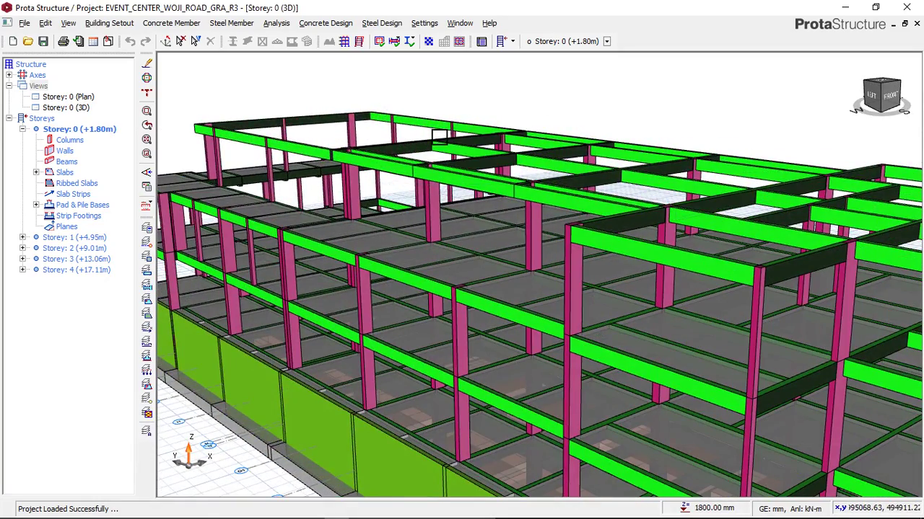
{"action": "scroll", "coordinate": [454, 130], "scroll_direction": "down", "scroll_amount": 3}
{"action": "left_click_drag", "start_coordinate": [448, 156], "coordinate": [446, 124]}
{"action": "mouse_move", "coordinate": [405, 155]}
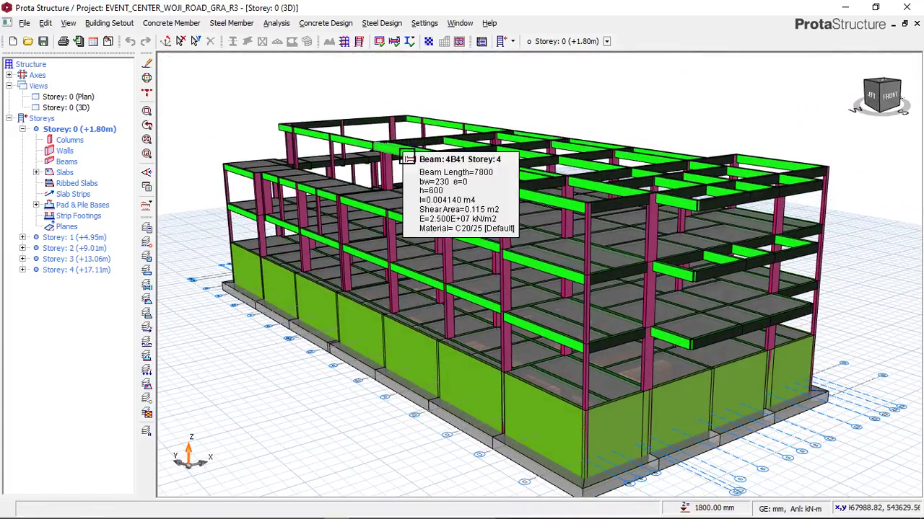
{"action": "mouse_move", "coordinate": [454, 140]}
{"action": "left_mouse_down"}
{"action": "mouse_move", "coordinate": [426, 151]}
{"action": "mouse_move", "coordinate": [454, 155]}
{"action": "left_mouse_up"}
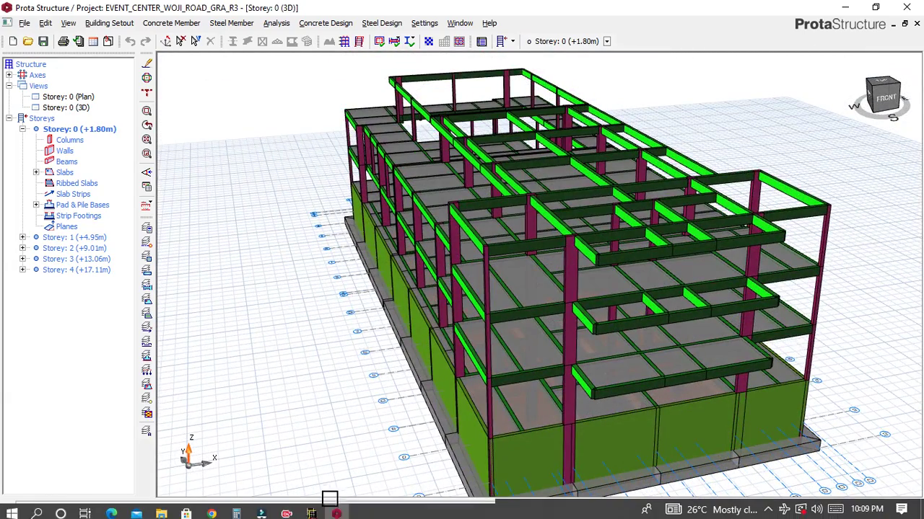
Bring Orion back up and compare its 3D model with the ProtaStructure model, repositioning the Orion window over it.
{"action": "left_click", "coordinate": [311, 513]}
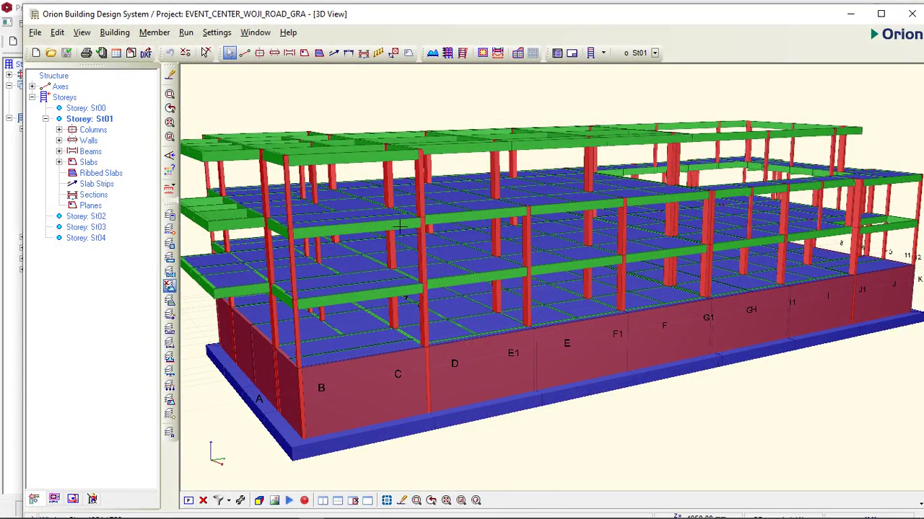
{"action": "left_click_drag", "start_coordinate": [450, 148], "coordinate": [482, 174]}
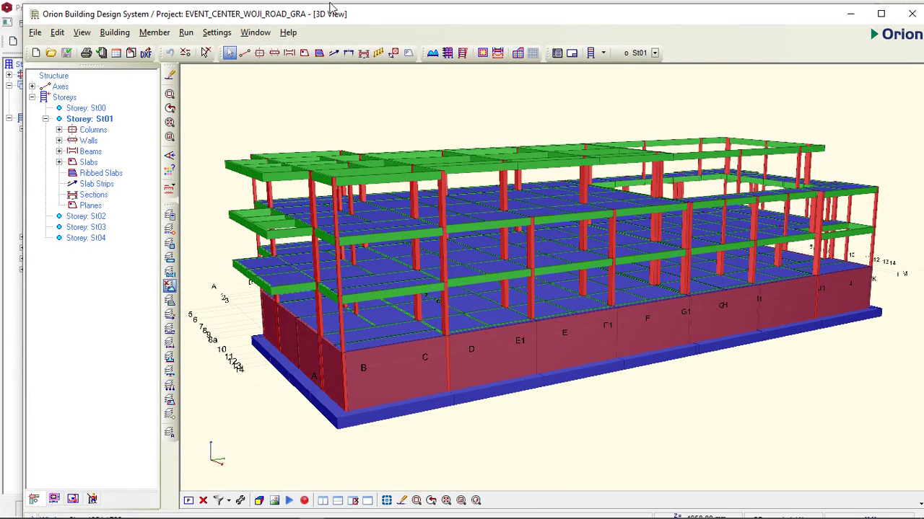
{"action": "left_click", "coordinate": [849, 14]}
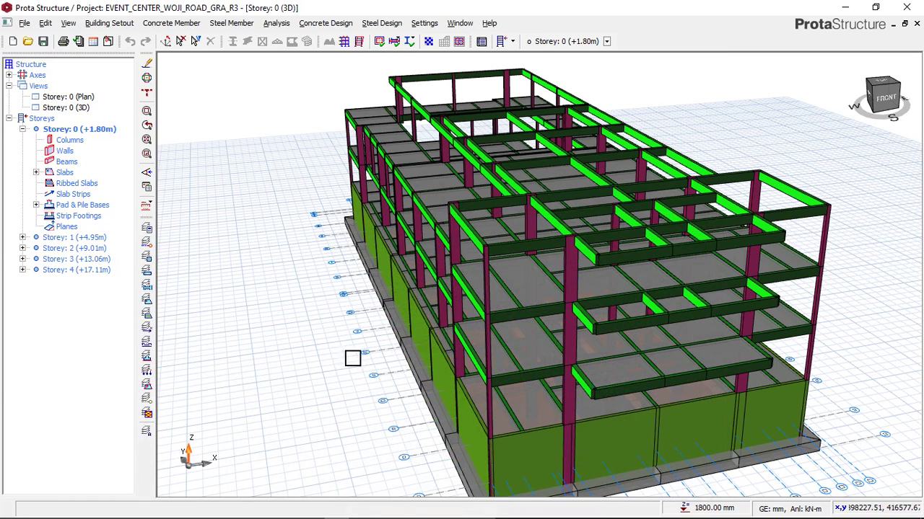
{"action": "left_click", "coordinate": [311, 510]}
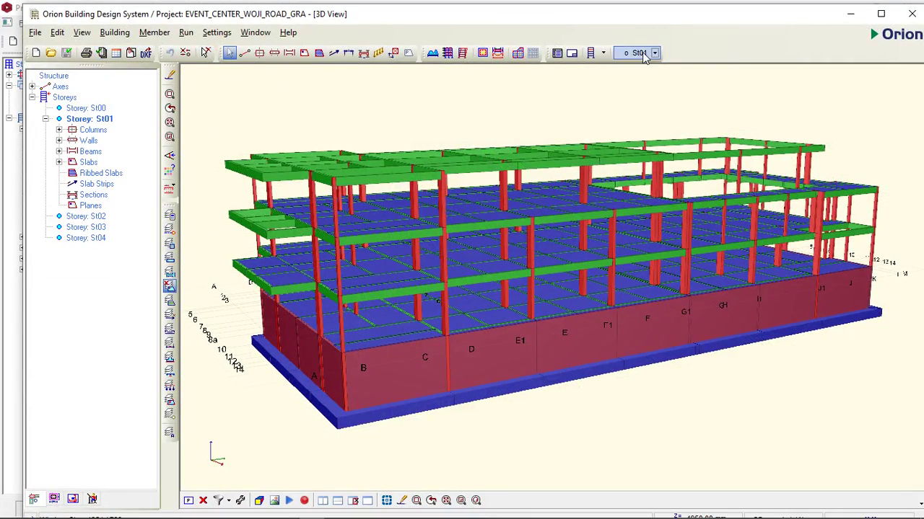
{"action": "left_click_drag", "start_coordinate": [377, 14], "coordinate": [367, 180]}
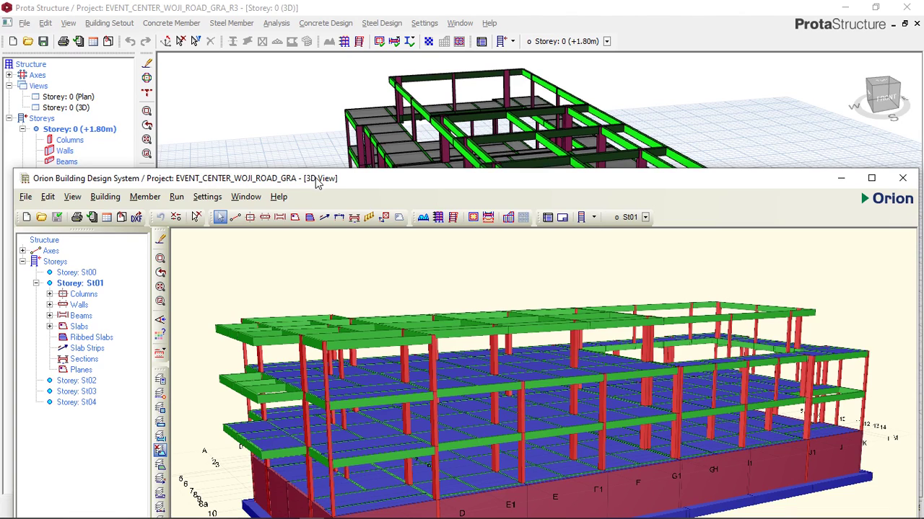
{"action": "left_click_drag", "start_coordinate": [588, 186], "coordinate": [570, 75]}
{"action": "scroll", "coordinate": [618, 173], "scroll_direction": "down", "scroll_amount": 1}
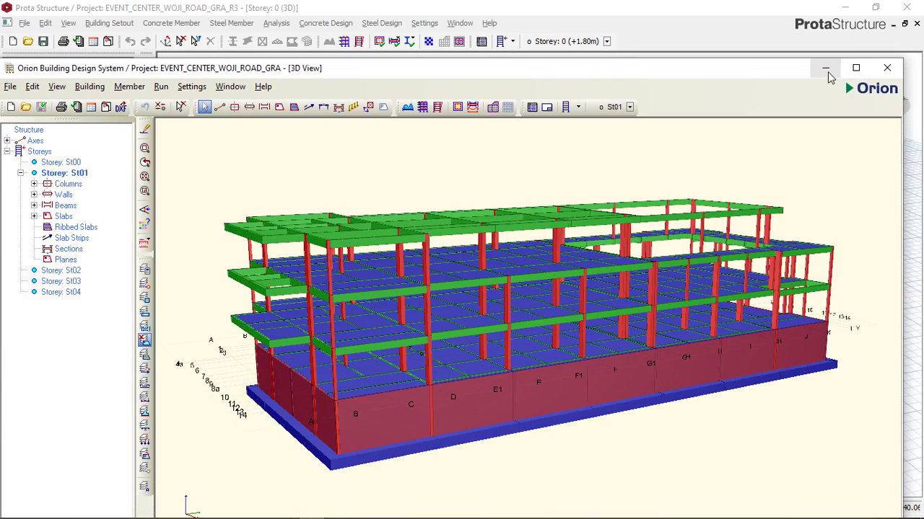
Return to ProtaStructure and inspect the left elevation and the storey 2 cantilever beam at the front end.
{"action": "left_click", "coordinate": [826, 68]}
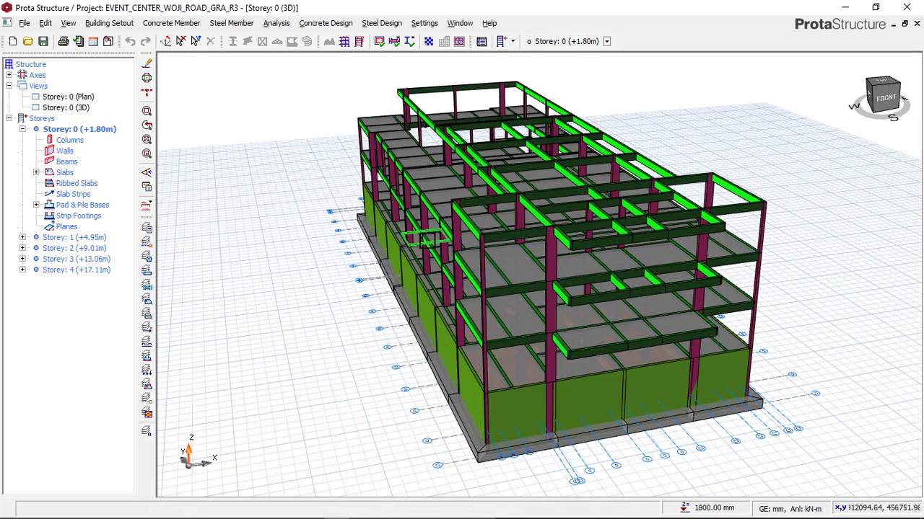
{"action": "left_click_drag", "start_coordinate": [448, 212], "coordinate": [469, 170]}
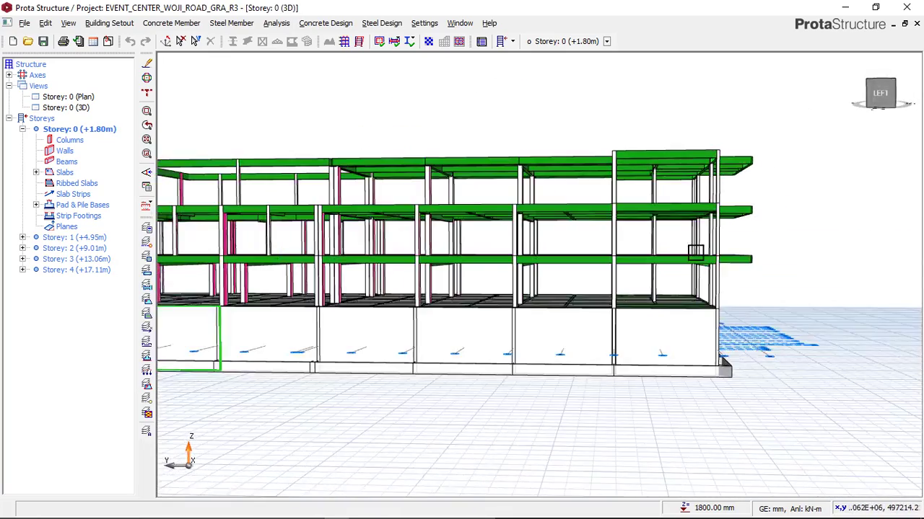
{"action": "scroll", "coordinate": [739, 268], "scroll_direction": "up", "scroll_amount": 3}
{"action": "mouse_move", "coordinate": [751, 263]}
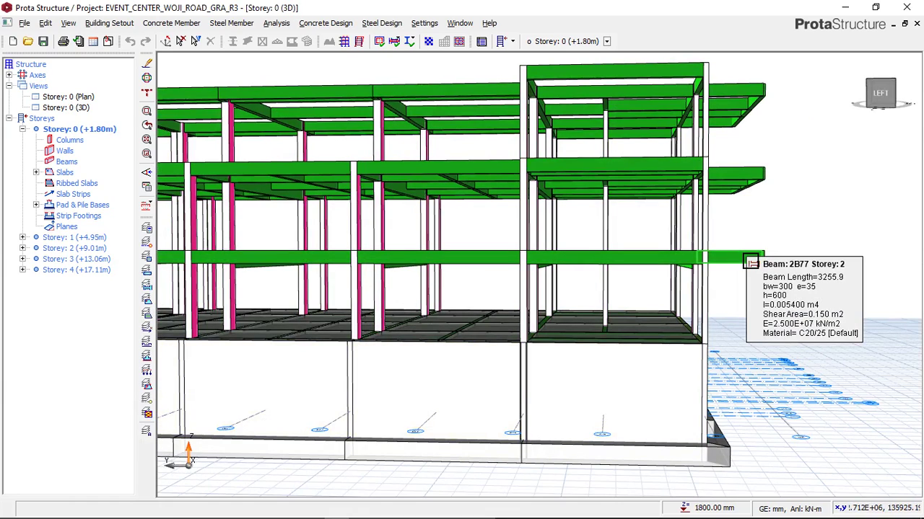
{"action": "left_click_drag", "start_coordinate": [751, 263], "coordinate": [670, 259]}
{"action": "scroll", "coordinate": [668, 259], "scroll_direction": "down", "scroll_amount": 2}
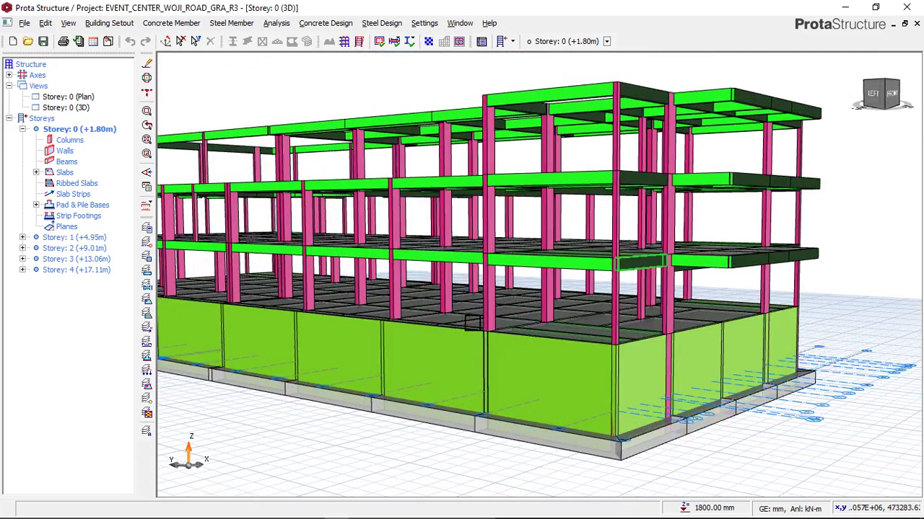
Examine the storey 1 perimeter walls and the floors above them around the building's front-right corner.
{"action": "mouse_move", "coordinate": [556, 373]}
{"action": "left_mouse_down"}
{"action": "mouse_move", "coordinate": [511, 367]}
{"action": "mouse_move", "coordinate": [503, 382]}
{"action": "left_mouse_up"}
{"action": "middle_click_drag", "start_coordinate": [707, 320], "coordinate": [639, 287]}
{"action": "mouse_move", "coordinate": [529, 325]}
{"action": "left_mouse_down"}
{"action": "mouse_move", "coordinate": [577, 320]}
{"action": "mouse_move", "coordinate": [523, 325]}
{"action": "mouse_move", "coordinate": [544, 320]}
{"action": "mouse_move", "coordinate": [532, 326]}
{"action": "left_mouse_up"}
{"action": "middle_click_drag", "start_coordinate": [540, 306], "coordinate": [581, 312]}
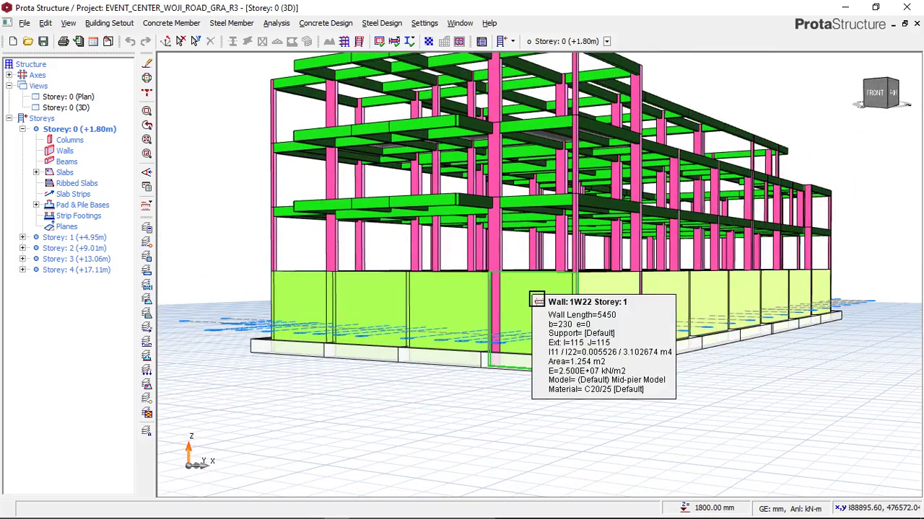
{"action": "middle_click_drag", "start_coordinate": [535, 299], "coordinate": [553, 305]}
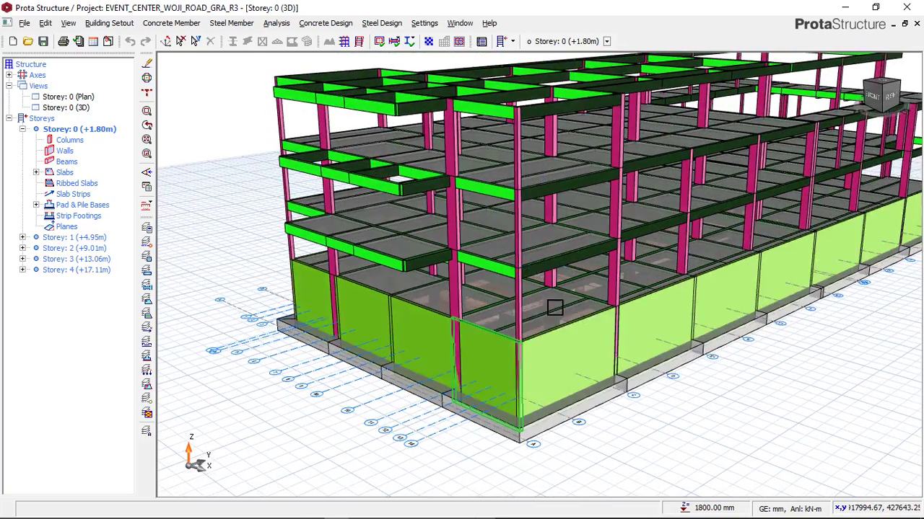
{"action": "middle_click_drag", "start_coordinate": [650, 315], "coordinate": [469, 335]}
{"action": "scroll", "coordinate": [503, 312], "scroll_direction": "down", "scroll_amount": 1}
{"action": "middle_click_drag", "start_coordinate": [529, 284], "coordinate": [441, 229]}
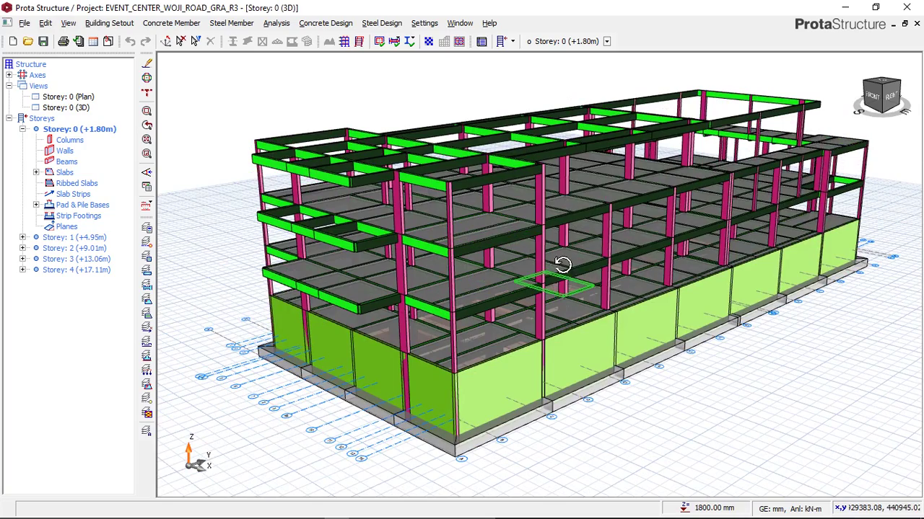
Examine the right elevation, then the perimeter walls and foundation at the building's front-left corner.
{"action": "middle_click_drag", "start_coordinate": [563, 265], "coordinate": [539, 274]}
{"action": "middle_click_drag", "start_coordinate": [756, 316], "coordinate": [767, 371]}
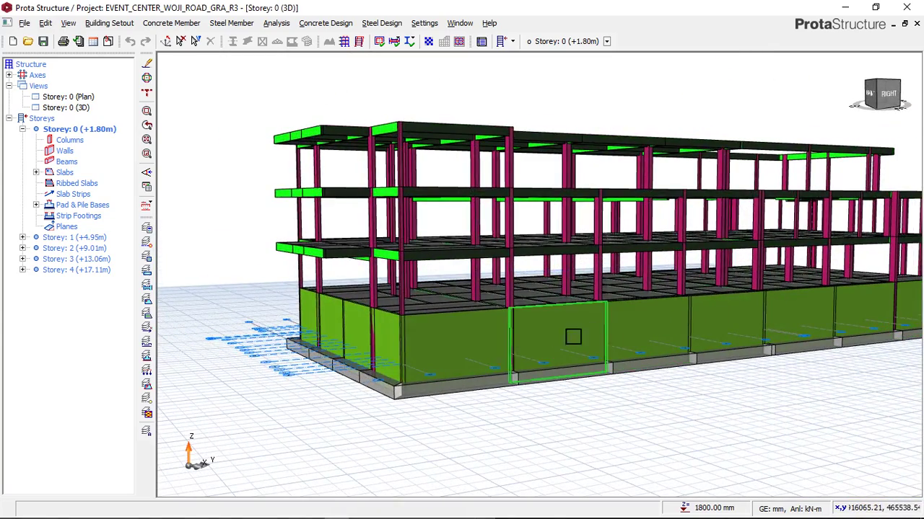
{"action": "mouse_move", "coordinate": [491, 352]}
{"action": "middle_click_drag", "start_coordinate": [491, 353], "coordinate": [613, 344]}
{"action": "scroll", "coordinate": [447, 386], "scroll_direction": "up", "scroll_amount": 5}
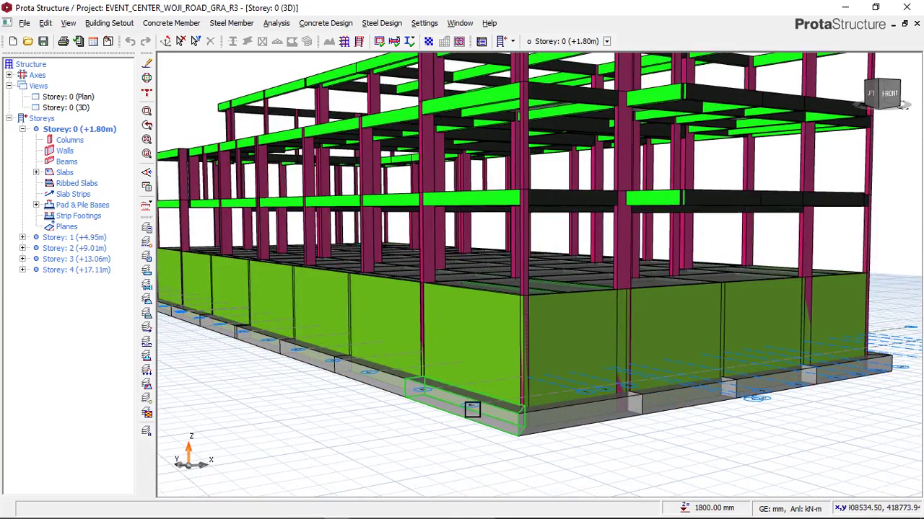
Examine the perimeter walls and slabs at the building's front-left corner, followed by the whole left elevation.
{"action": "mouse_move", "coordinate": [468, 419]}
{"action": "middle_mouse_down"}
{"action": "mouse_move", "coordinate": [466, 377]}
{"action": "mouse_move", "coordinate": [458, 377]}
{"action": "mouse_move", "coordinate": [443, 386]}
{"action": "mouse_move", "coordinate": [473, 420]}
{"action": "middle_mouse_up"}
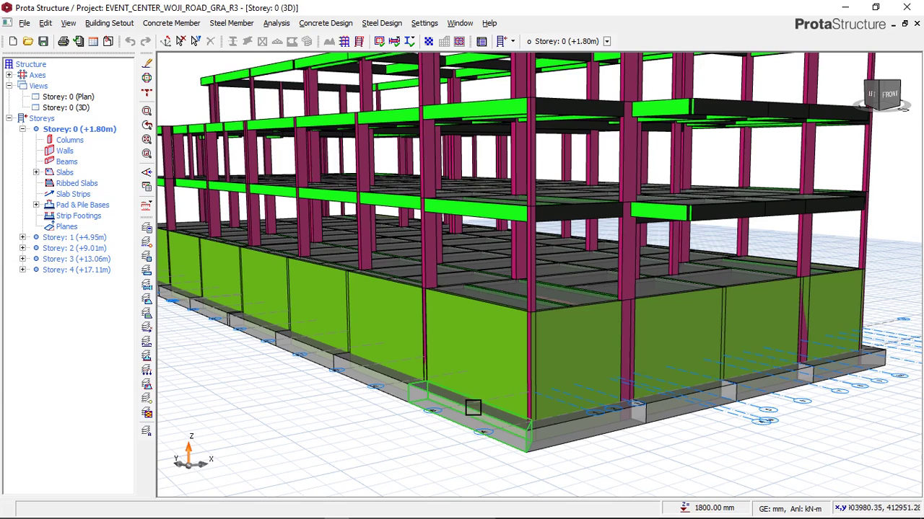
{"action": "scroll", "coordinate": [492, 339], "scroll_direction": "up", "scroll_amount": 2}
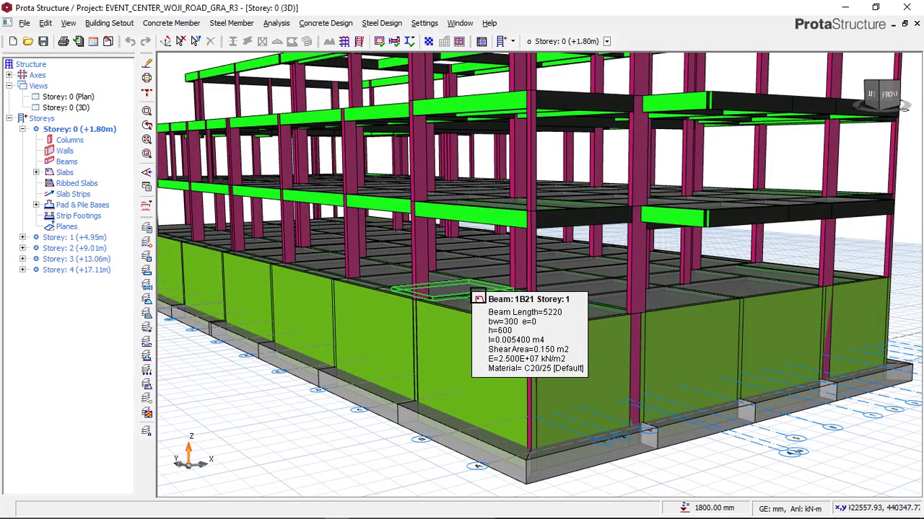
{"action": "scroll", "coordinate": [484, 298], "scroll_direction": "down", "scroll_amount": 4}
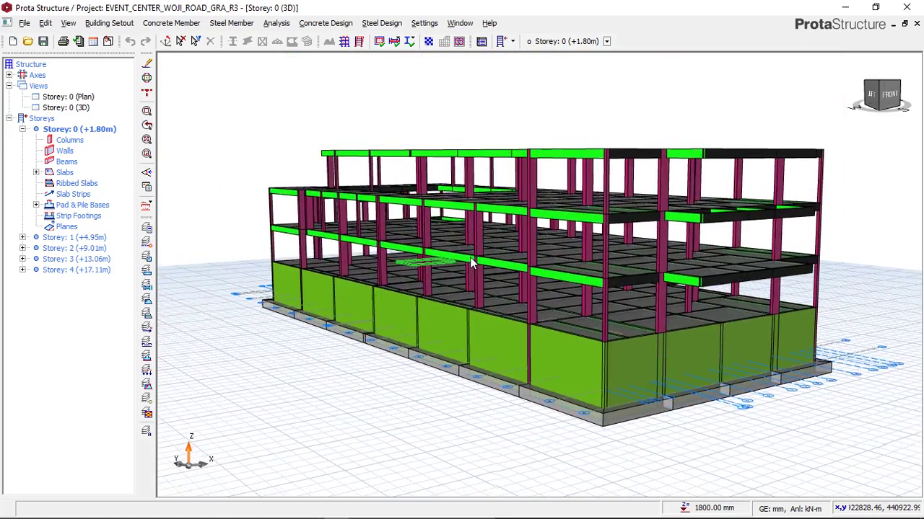
{"action": "middle_click_drag", "start_coordinate": [445, 248], "coordinate": [459, 245]}
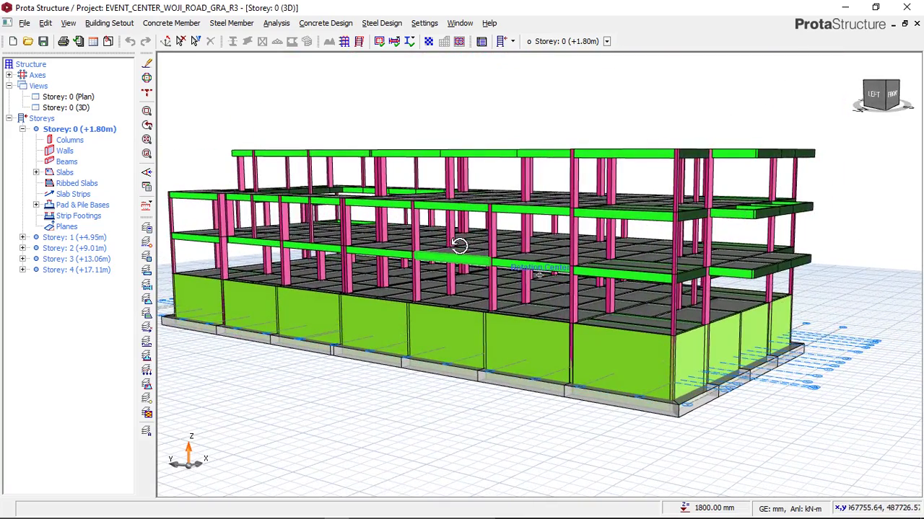
{"action": "middle_click_drag", "start_coordinate": [397, 242], "coordinate": [455, 266]}
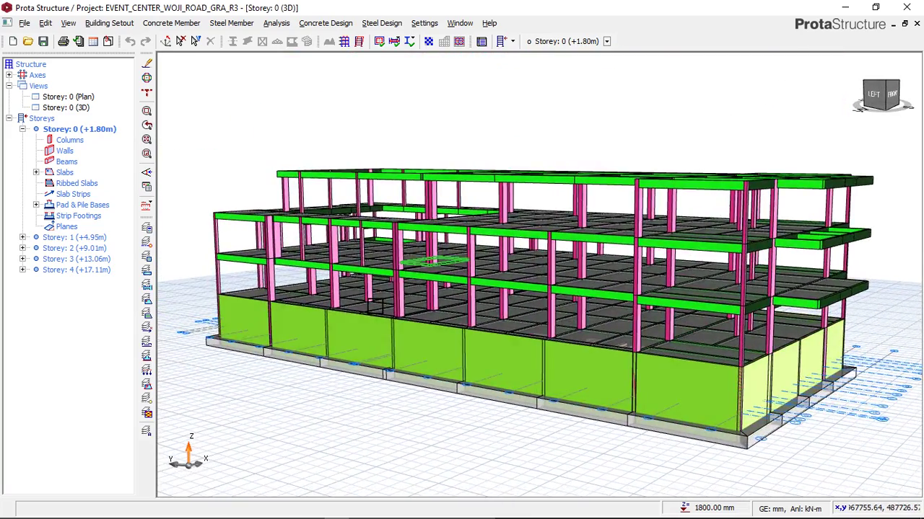
Inspect the twin columns near the middle of the left elevation and the floors they support.
{"action": "scroll", "coordinate": [397, 303], "scroll_direction": "up", "scroll_amount": 6}
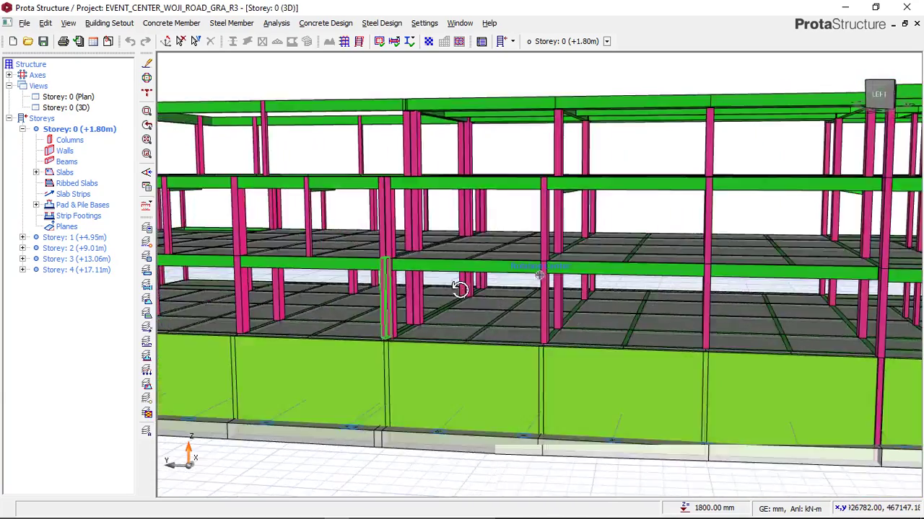
{"action": "scroll", "coordinate": [460, 288], "scroll_direction": "up", "scroll_amount": 8}
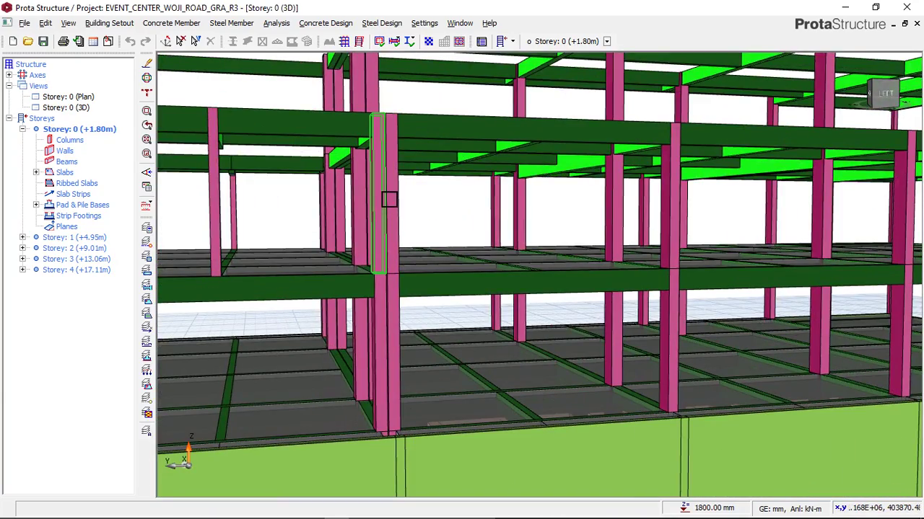
{"action": "scroll", "coordinate": [372, 199], "scroll_direction": "up", "scroll_amount": 3}
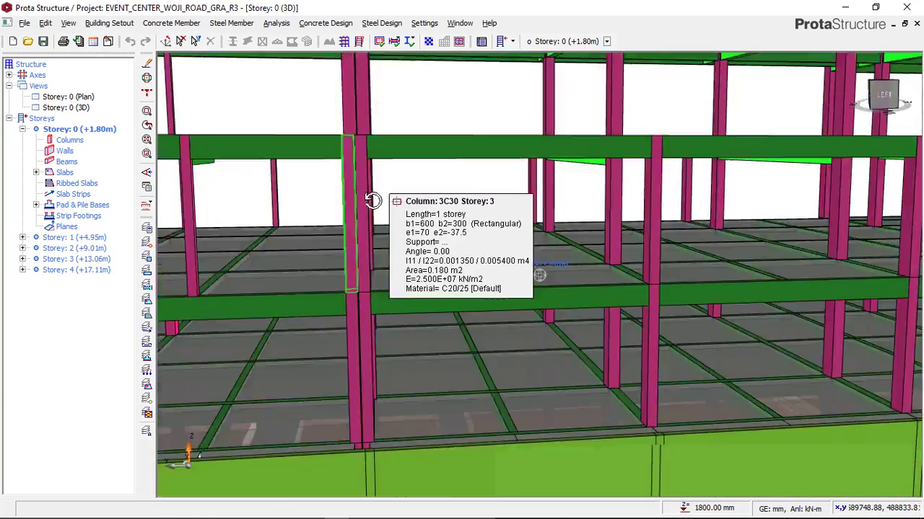
{"action": "scroll", "coordinate": [377, 199], "scroll_direction": "down", "scroll_amount": 3}
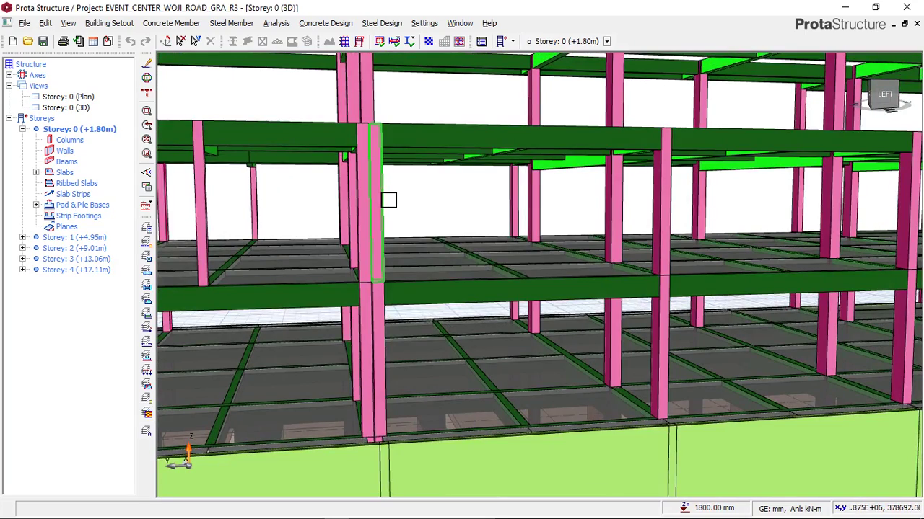
{"action": "scroll", "coordinate": [390, 193], "scroll_direction": "down", "scroll_amount": 2}
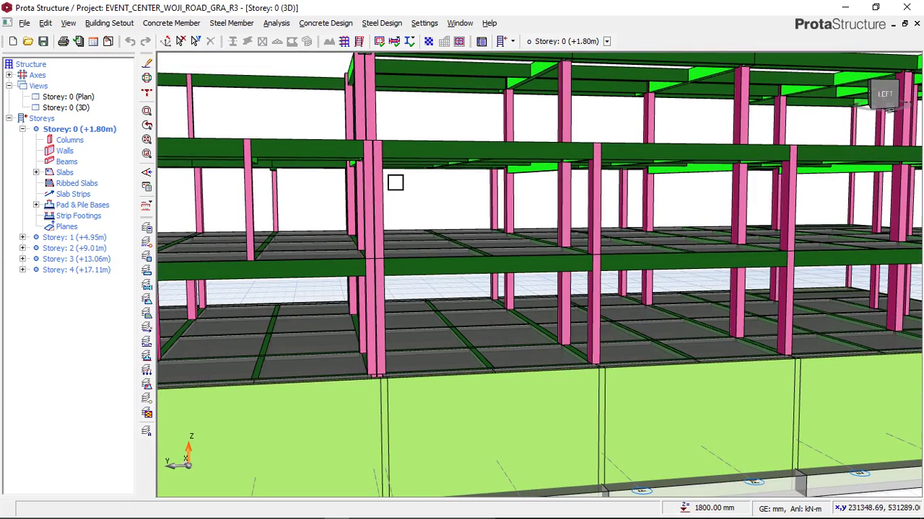
{"action": "scroll", "coordinate": [397, 183], "scroll_direction": "down", "scroll_amount": 2}
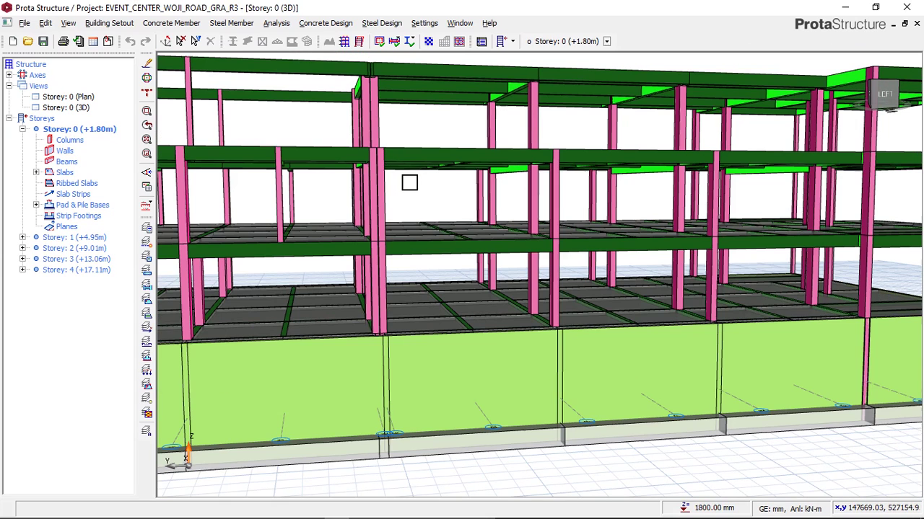
{"action": "scroll", "coordinate": [399, 186], "scroll_direction": "down", "scroll_amount": 2}
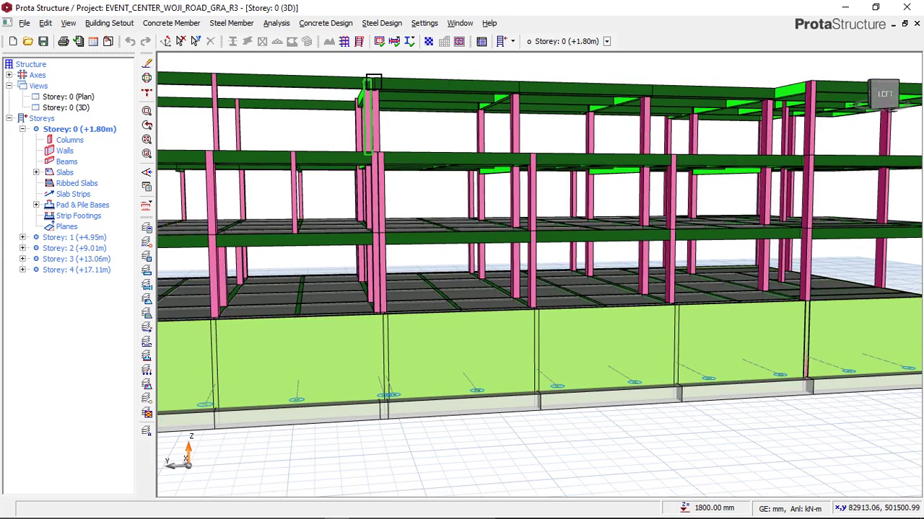
Examine the top-storey beams around the left elevation's twin columns from above.
{"action": "scroll", "coordinate": [375, 82], "scroll_direction": "up", "scroll_amount": 2}
{"action": "middle_click_drag", "start_coordinate": [379, 87], "coordinate": [368, 144]}
{"action": "scroll", "coordinate": [357, 188], "scroll_direction": "up", "scroll_amount": 4}
{"action": "scroll", "coordinate": [380, 151], "scroll_direction": "down", "scroll_amount": 5}
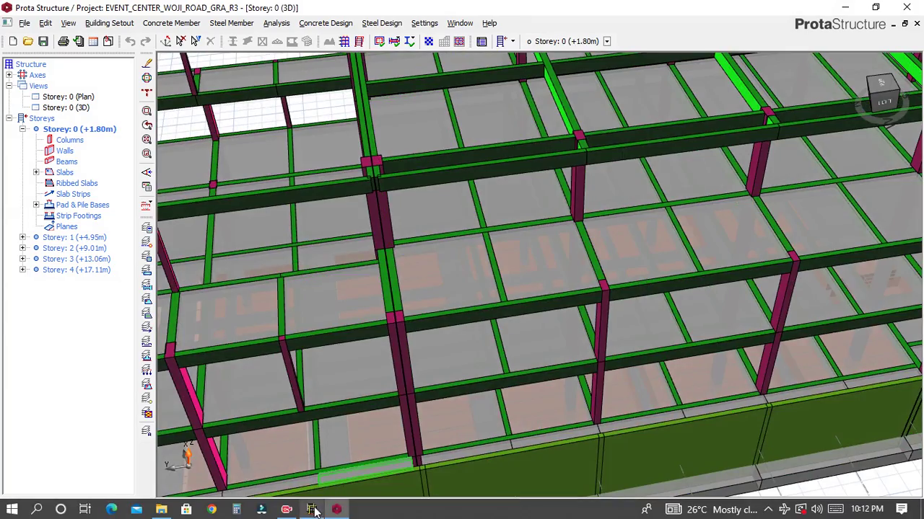
Switch to Orion and examine the same twin columns and surrounding beams at axes H and G.
{"action": "left_click", "coordinate": [312, 509]}
{"action": "scroll", "coordinate": [476, 235], "scroll_direction": "down", "scroll_amount": 2}
{"action": "middle_click_drag", "start_coordinate": [481, 241], "coordinate": [633, 244]}
{"action": "scroll", "coordinate": [475, 231], "scroll_direction": "up", "scroll_amount": 1}
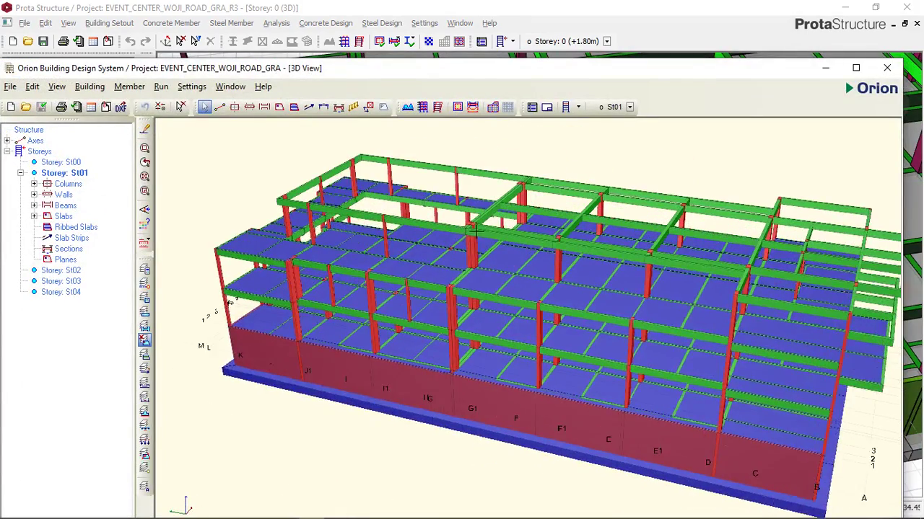
{"action": "scroll", "coordinate": [474, 230], "scroll_direction": "up", "scroll_amount": 6}
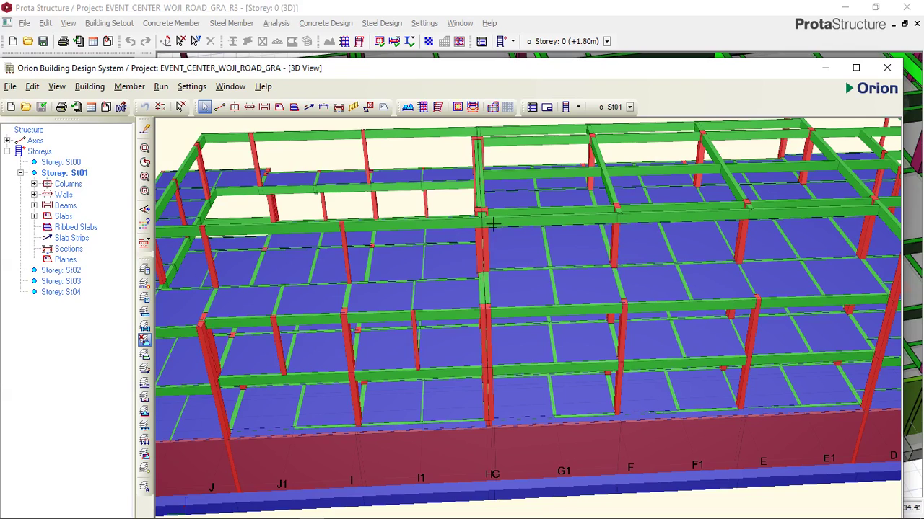
{"action": "scroll", "coordinate": [478, 205], "scroll_direction": "up", "scroll_amount": 1}
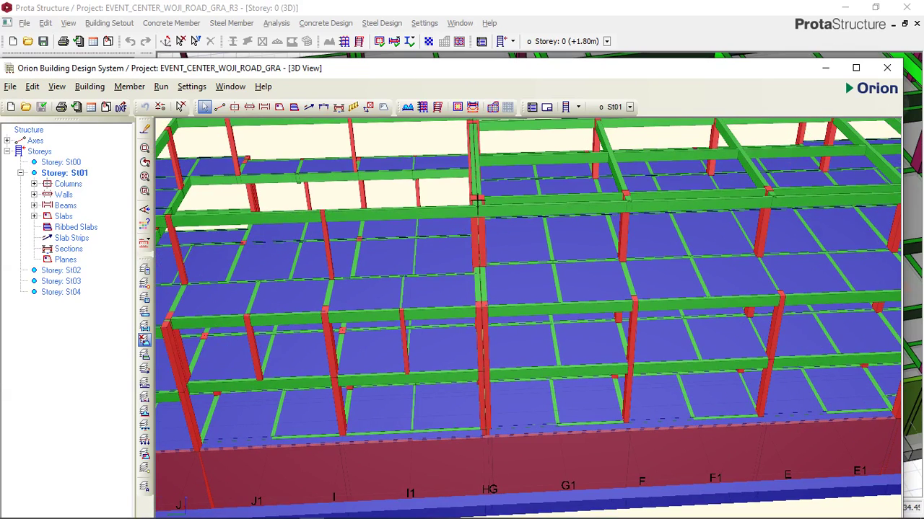
{"action": "scroll", "coordinate": [477, 199], "scroll_direction": "down", "scroll_amount": 3}
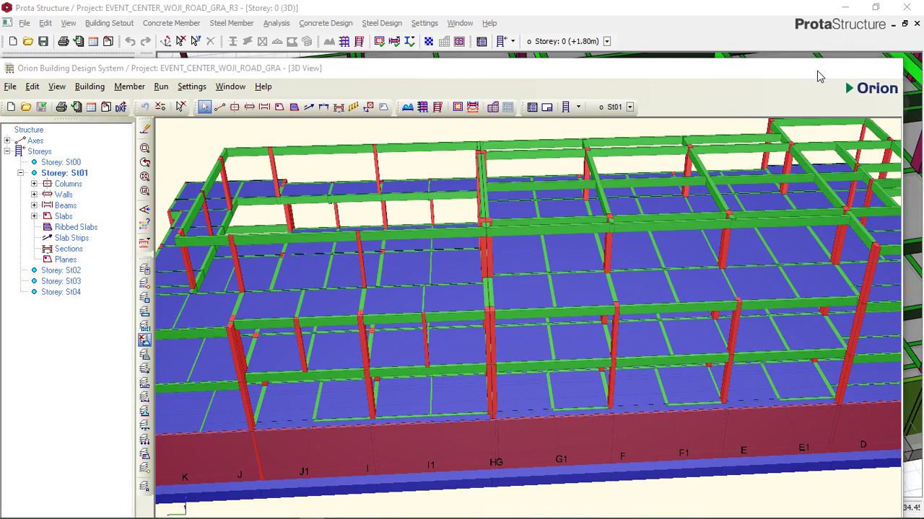
Check the ProtaStructure model again, then show Orion full screen and examine its left elevation for comparison.
{"action": "left_click", "coordinate": [823, 70]}
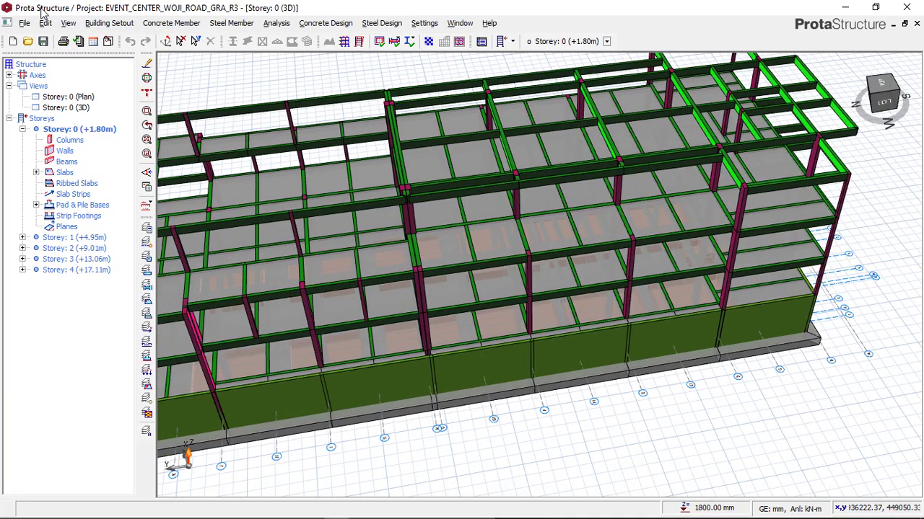
{"action": "left_click", "coordinate": [316, 510]}
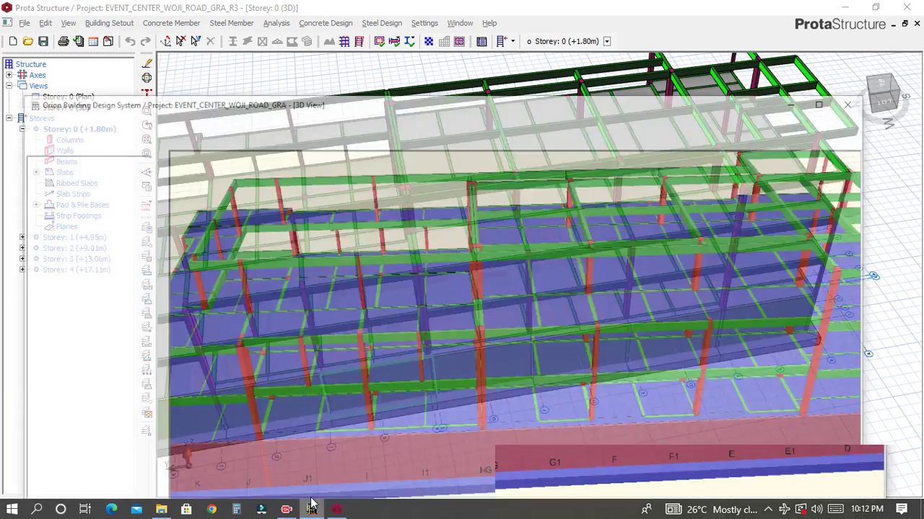
{"action": "left_click_drag", "start_coordinate": [321, 71], "coordinate": [334, 44]}
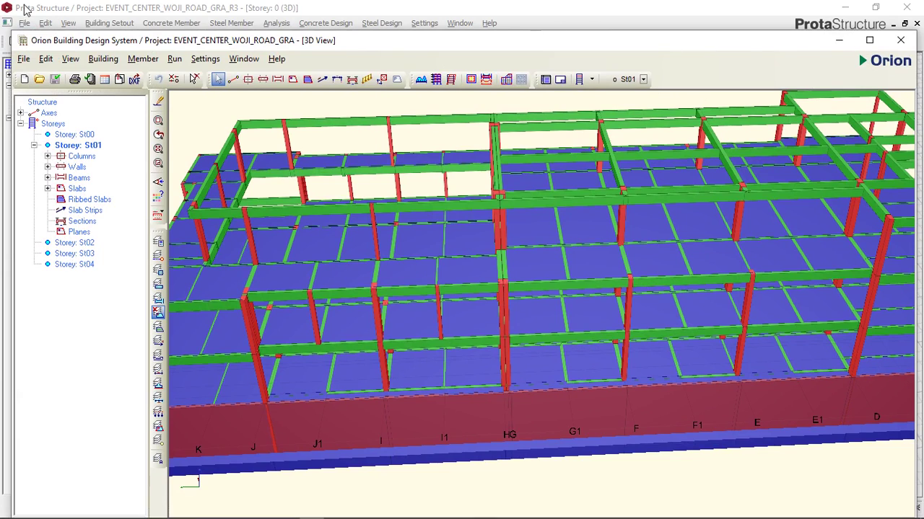
{"action": "left_click", "coordinate": [871, 40]}
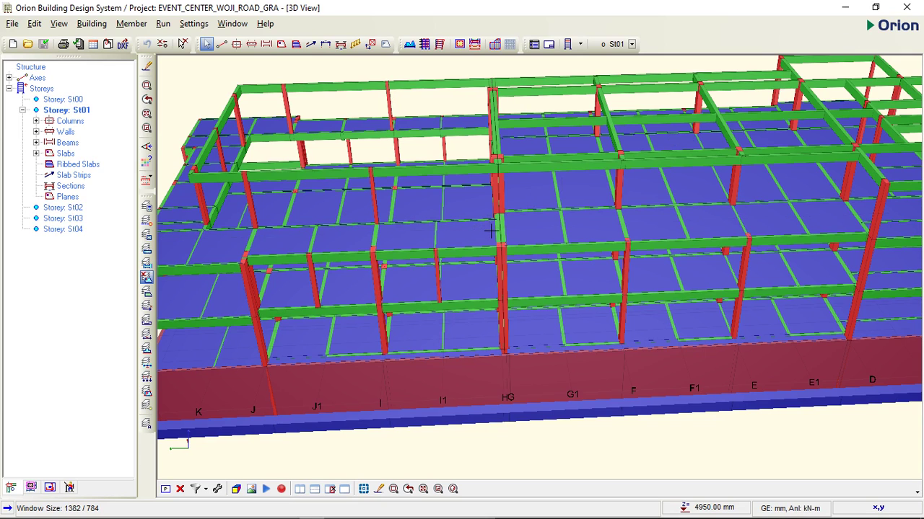
{"action": "middle_click_drag", "start_coordinate": [490, 231], "coordinate": [422, 215]}
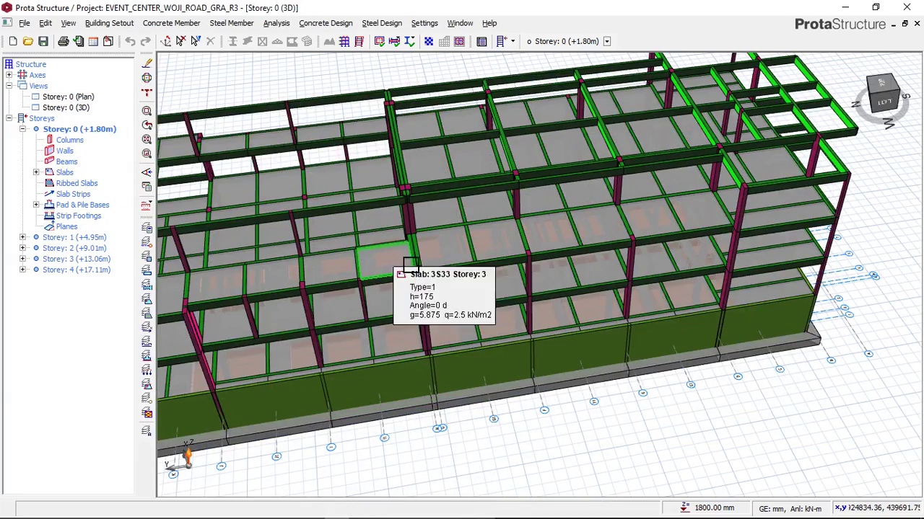
View the ProtaStructure model from its right-rear corner and compare it briefly with the full-screen Orion model.
{"action": "scroll", "coordinate": [404, 290], "scroll_direction": "down", "scroll_amount": 1}
{"action": "middle_click_drag", "start_coordinate": [365, 272], "coordinate": [478, 273]}
{"action": "mouse_move", "coordinate": [453, 243]}
{"action": "middle_mouse_down", "text": "shift"}
{"action": "mouse_move", "coordinate": [478, 235]}
{"action": "mouse_move", "coordinate": [524, 165]}
{"action": "mouse_move", "coordinate": [552, 215]}
{"action": "mouse_move", "coordinate": [532, 208]}
{"action": "mouse_move", "coordinate": [616, 220]}
{"action": "middle_mouse_up", "text": "shift"}
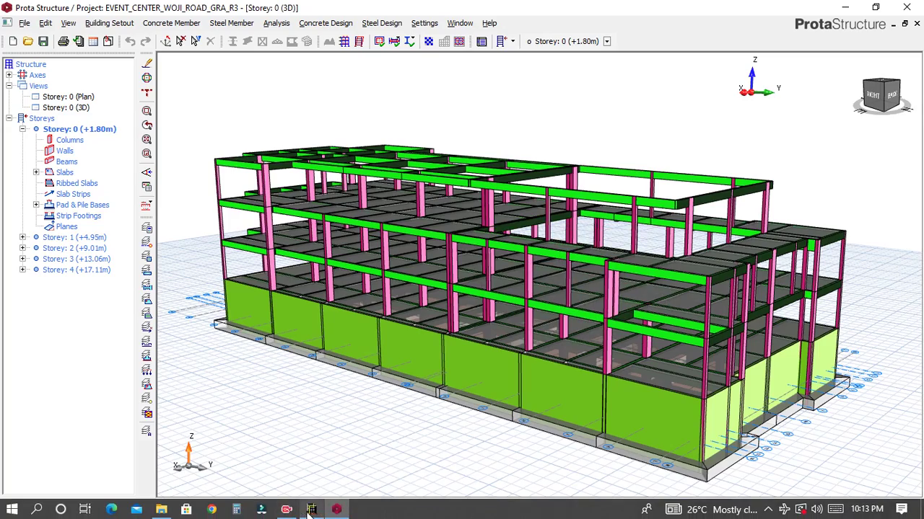
{"action": "left_click", "coordinate": [310, 511]}
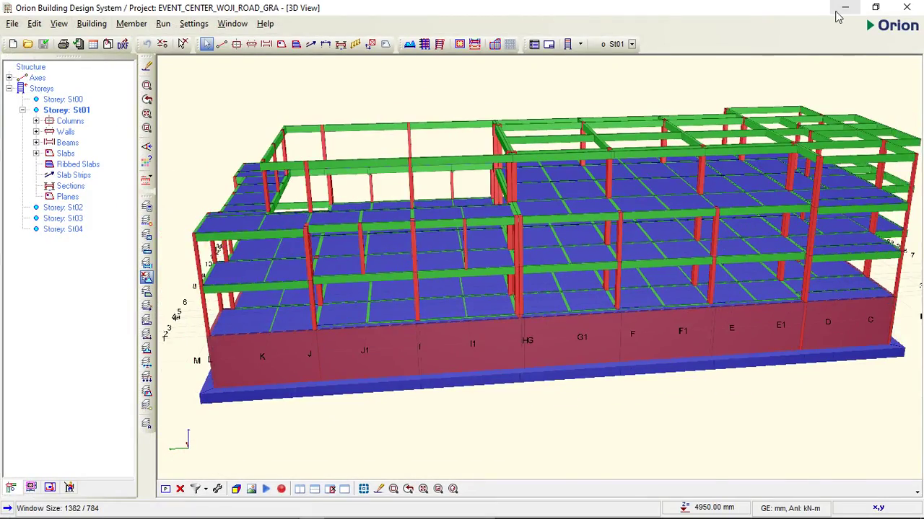
{"action": "left_click", "coordinate": [845, 7]}
{"action": "mouse_move", "coordinate": [367, 511]}
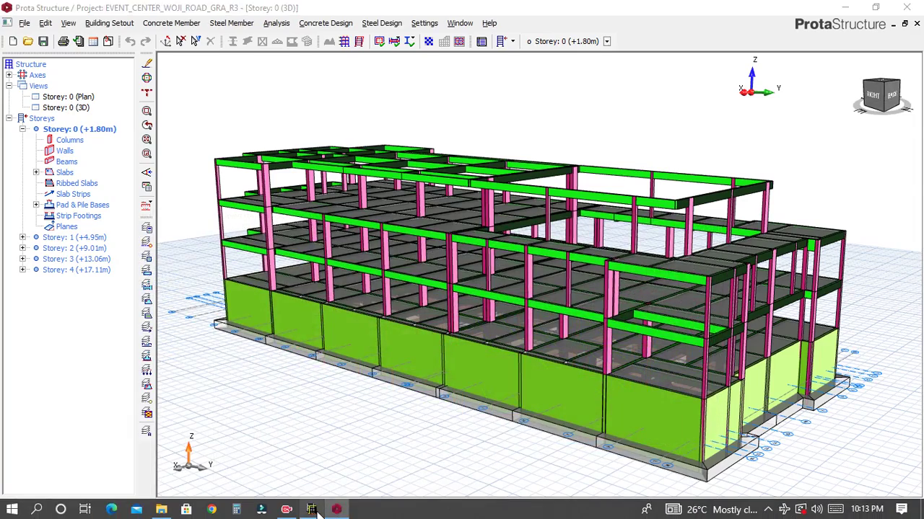
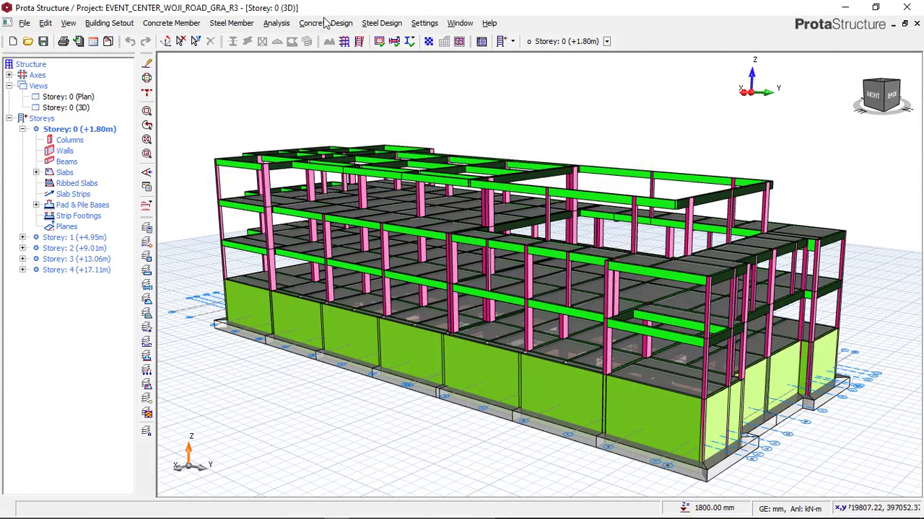
Arrange the Orion and ProtaStructure windows side by side to compare both 3D models at once.
{"action": "double_click", "coordinate": [437, 11]}
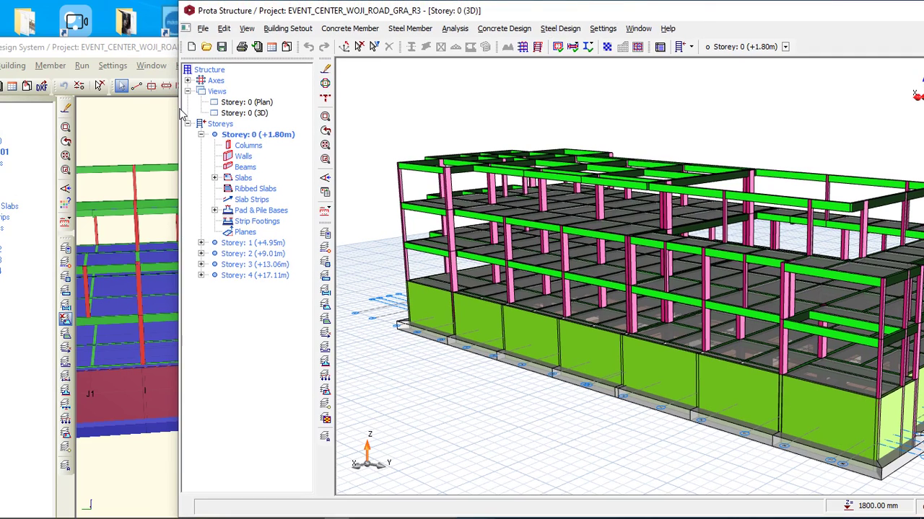
{"action": "left_click_drag", "start_coordinate": [177, 110], "coordinate": [500, 117]}
{"action": "left_click_drag", "start_coordinate": [323, 53], "coordinate": [378, 13]}
{"action": "left_click", "coordinate": [552, 9]}
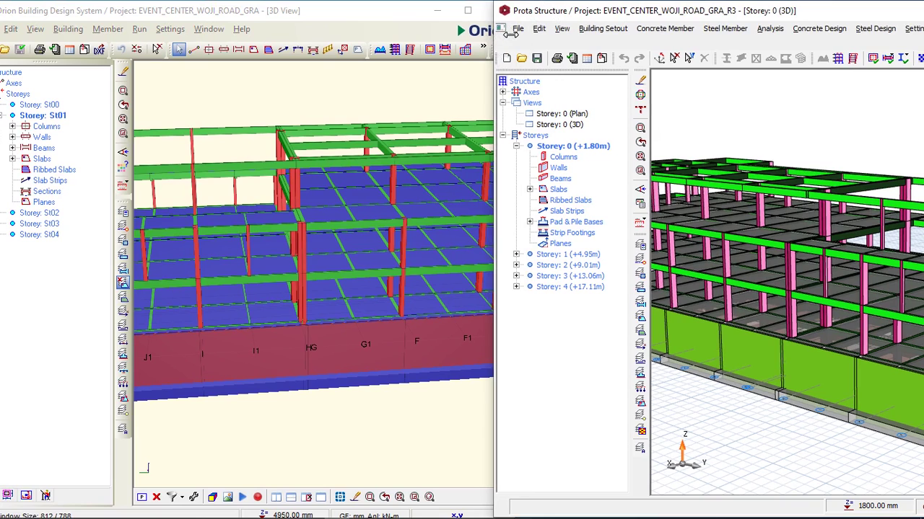
{"action": "left_click_drag", "start_coordinate": [497, 34], "coordinate": [515, 34]}
{"action": "left_click", "coordinate": [255, 14]}
{"action": "left_click_drag", "start_coordinate": [254, 10], "coordinate": [265, 11]}
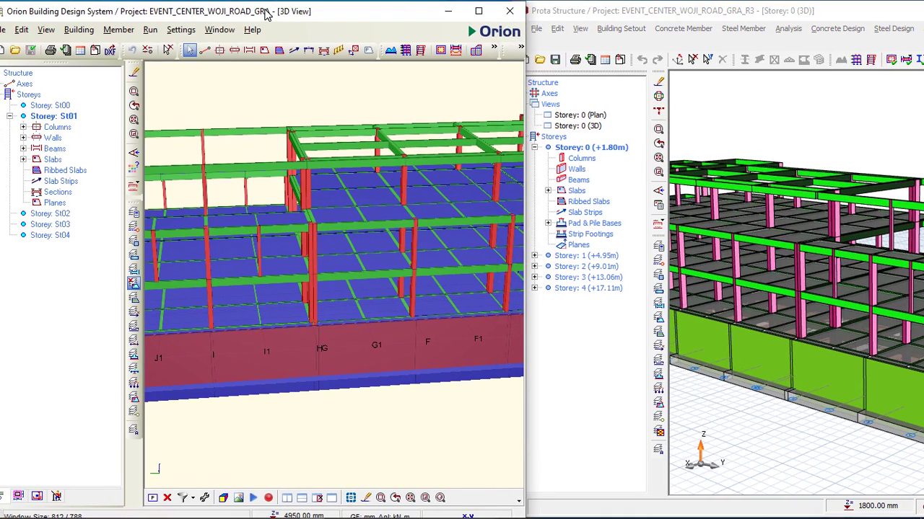
{"action": "left_click", "coordinate": [558, 6]}
{"action": "left_click_drag", "start_coordinate": [552, 14], "coordinate": [565, 14]}
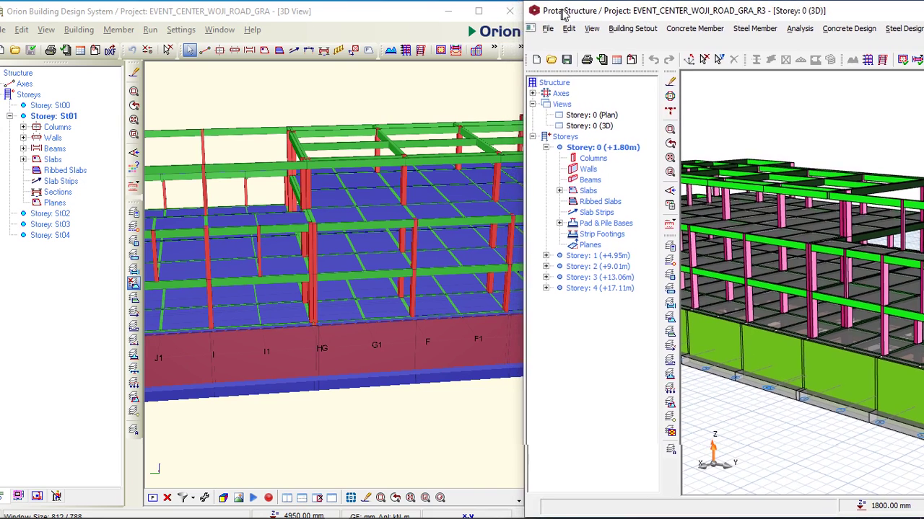
{"action": "scroll", "coordinate": [723, 173], "scroll_direction": "down", "scroll_amount": 1}
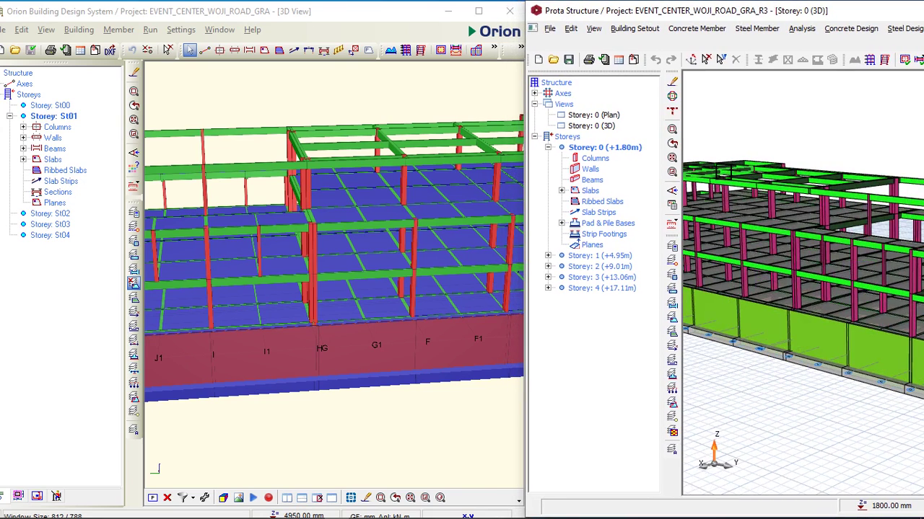
{"action": "scroll", "coordinate": [754, 171], "scroll_direction": "down", "scroll_amount": 3}
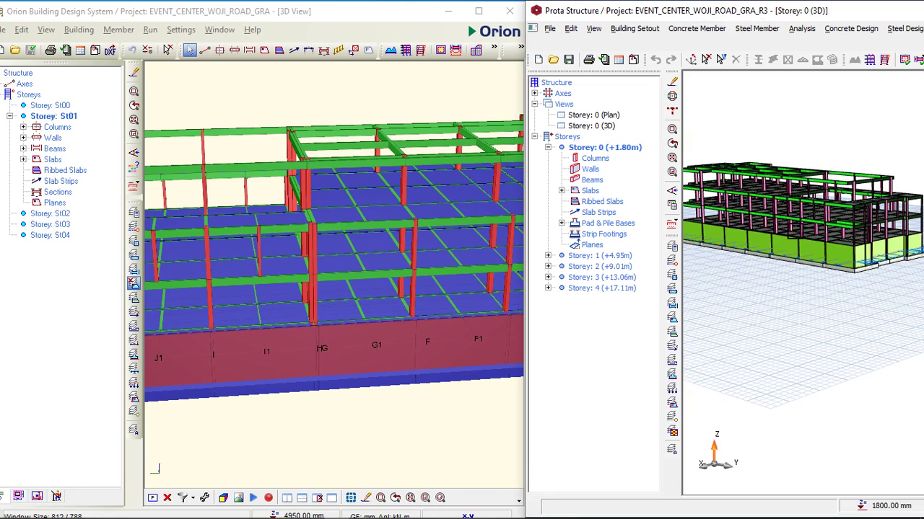
Show Orion full screen and examine its 3D model from the front-left corner.
{"action": "left_click", "coordinate": [478, 15]}
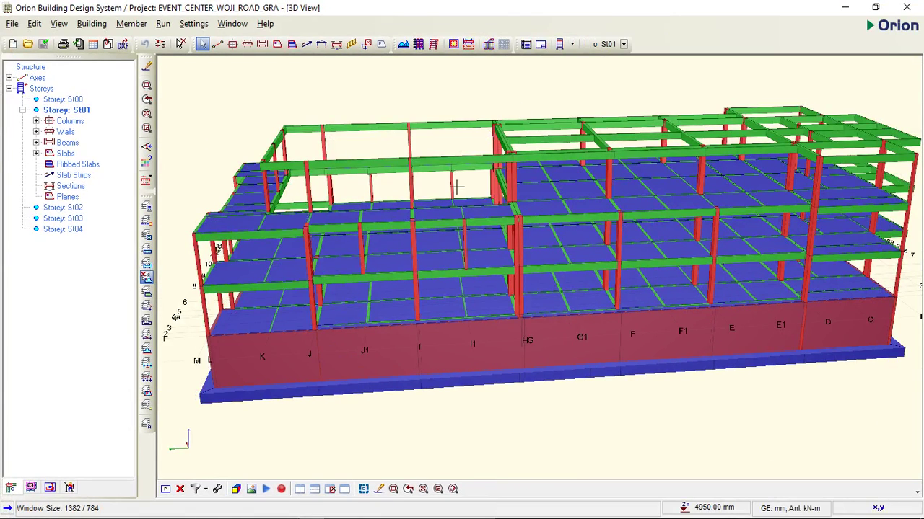
{"action": "scroll", "coordinate": [396, 240], "scroll_direction": "down", "scroll_amount": 1}
{"action": "left_click_drag", "start_coordinate": [400, 240], "coordinate": [336, 247]}
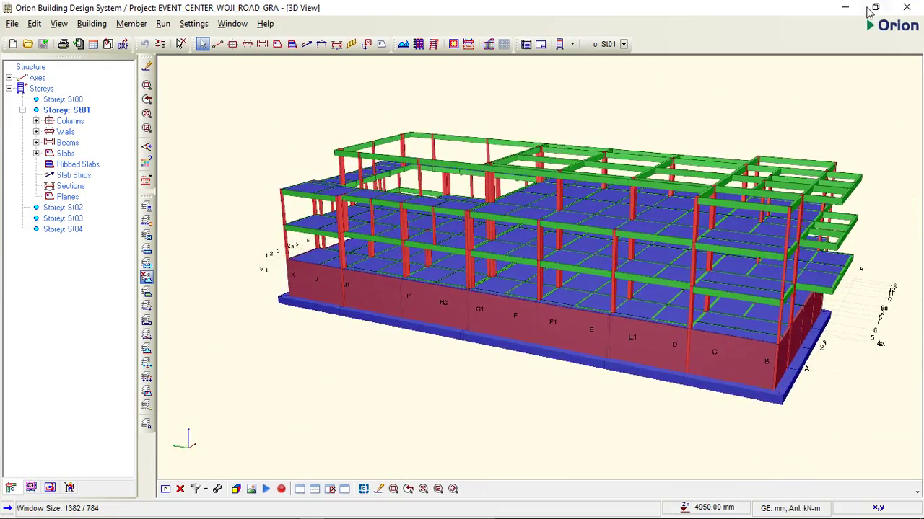
Minimize Orion and return to ProtaStructure at full-screen size.
{"action": "left_click", "coordinate": [848, 11]}
{"action": "left_click_drag", "start_coordinate": [835, 18], "coordinate": [692, 45]}
{"action": "left_click", "coordinate": [721, 37]}
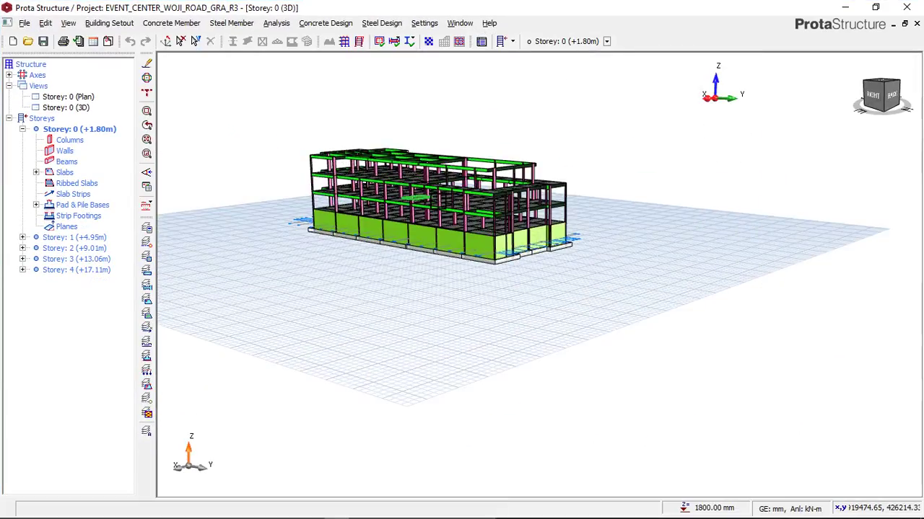
Examine the ProtaStructure 3D model from its left side, from above the roof framing, and from the back-left corner.
{"action": "left_click_drag", "start_coordinate": [331, 136], "coordinate": [352, 237]}
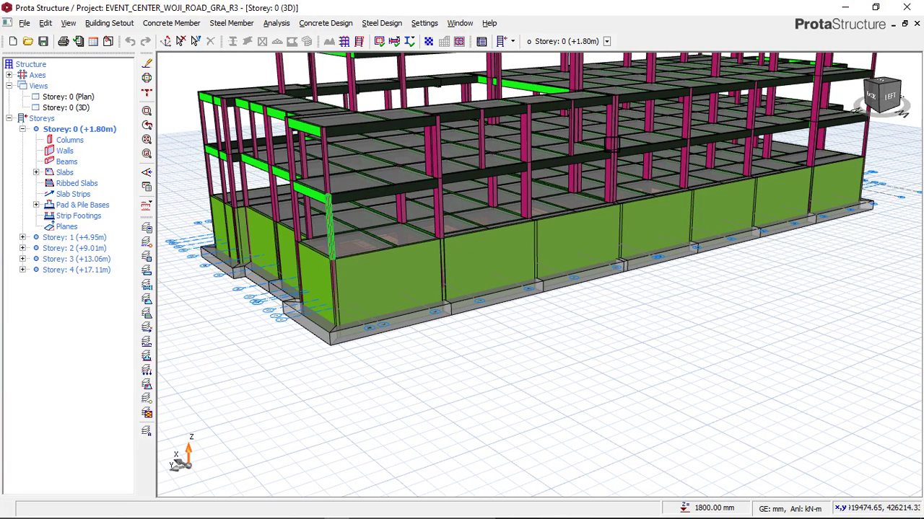
{"action": "middle_click_drag", "start_coordinate": [490, 93], "coordinate": [451, 269]}
{"action": "left_click_drag", "start_coordinate": [427, 210], "coordinate": [511, 208]}
{"action": "scroll", "coordinate": [428, 216], "scroll_direction": "down", "scroll_amount": 3}
{"action": "scroll", "coordinate": [438, 215], "scroll_direction": "up", "scroll_amount": 2}
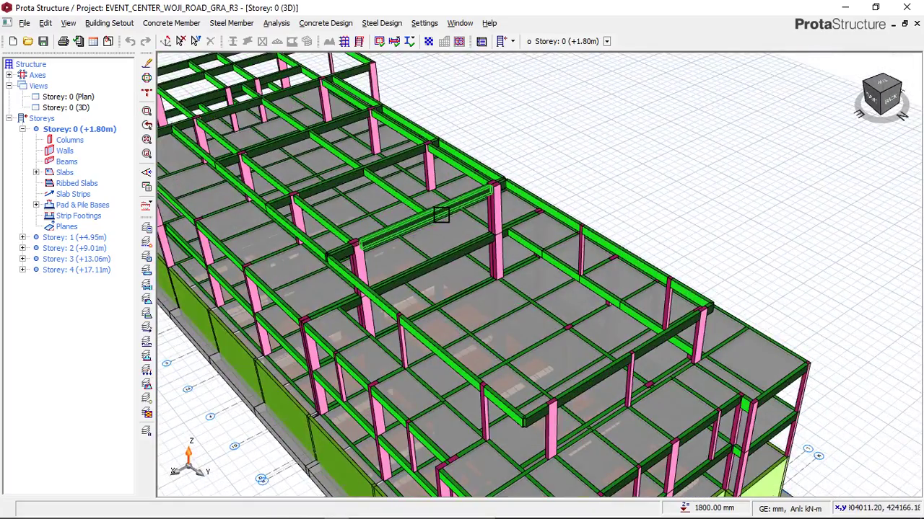
{"action": "scroll", "coordinate": [411, 222], "scroll_direction": "down", "scroll_amount": 2}
{"action": "middle_click_drag", "start_coordinate": [401, 401], "coordinate": [403, 268]}
{"action": "mouse_move", "coordinate": [404, 268]}
{"action": "left_mouse_down"}
{"action": "mouse_move", "coordinate": [407, 213]}
{"action": "mouse_move", "coordinate": [378, 241]}
{"action": "mouse_move", "coordinate": [358, 235]}
{"action": "mouse_move", "coordinate": [361, 248]}
{"action": "mouse_move", "coordinate": [344, 239]}
{"action": "mouse_move", "coordinate": [376, 248]}
{"action": "mouse_move", "coordinate": [293, 255]}
{"action": "mouse_move", "coordinate": [392, 264]}
{"action": "left_mouse_up"}
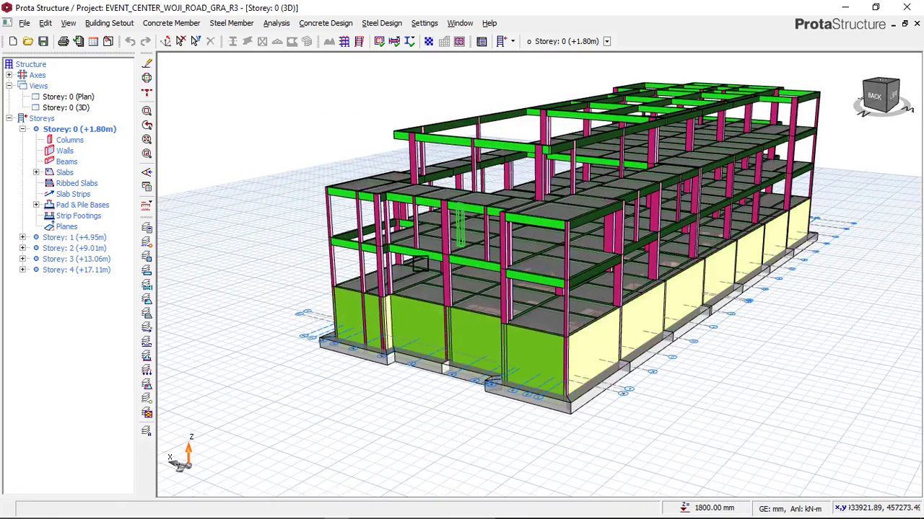
Inspect the lower-level perimeter walls along the building's left side up close, including the properties of wall 1W7.
{"action": "scroll", "coordinate": [677, 291], "scroll_direction": "up", "scroll_amount": 2}
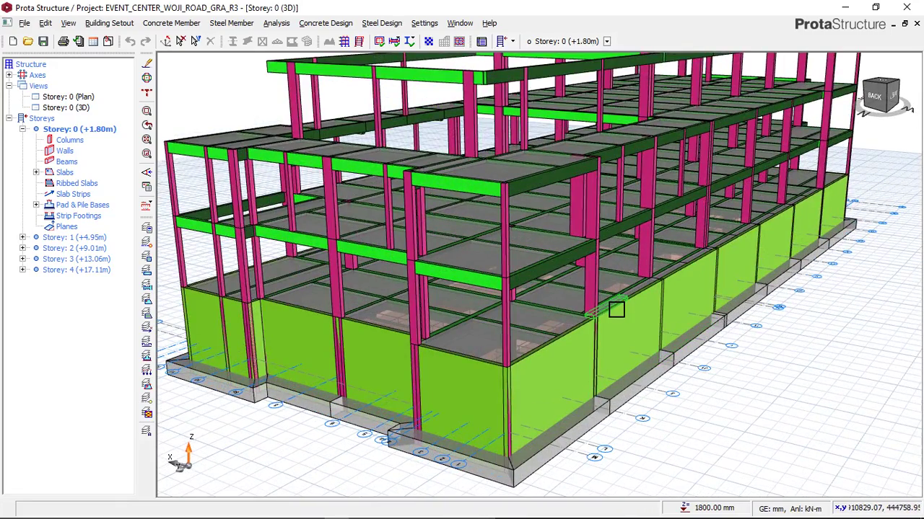
{"action": "mouse_move", "coordinate": [617, 312]}
{"action": "scroll", "coordinate": [613, 307], "scroll_direction": "down", "scroll_amount": 2}
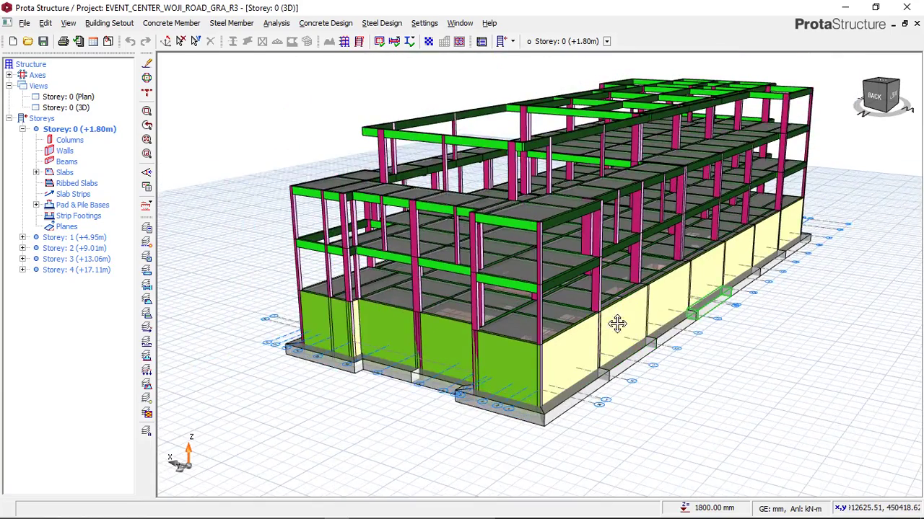
{"action": "scroll", "coordinate": [592, 325], "scroll_direction": "up", "scroll_amount": 4}
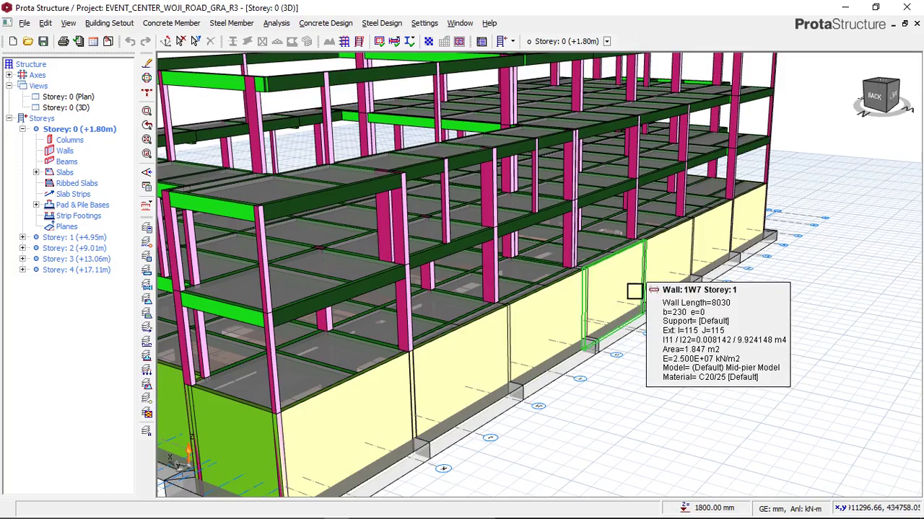
{"action": "scroll", "coordinate": [630, 270], "scroll_direction": "down", "scroll_amount": 1}
{"action": "scroll", "coordinate": [630, 270], "scroll_direction": "up", "scroll_amount": 1}
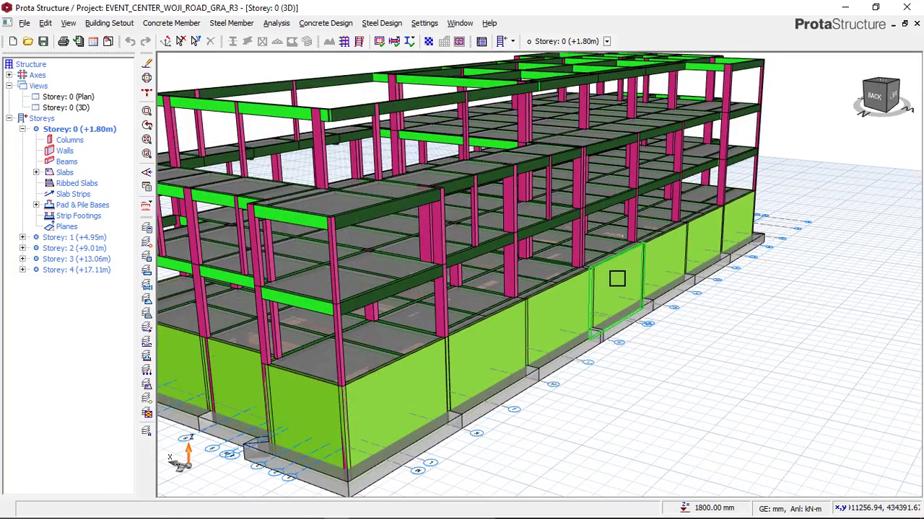
{"action": "mouse_move", "coordinate": [610, 281]}
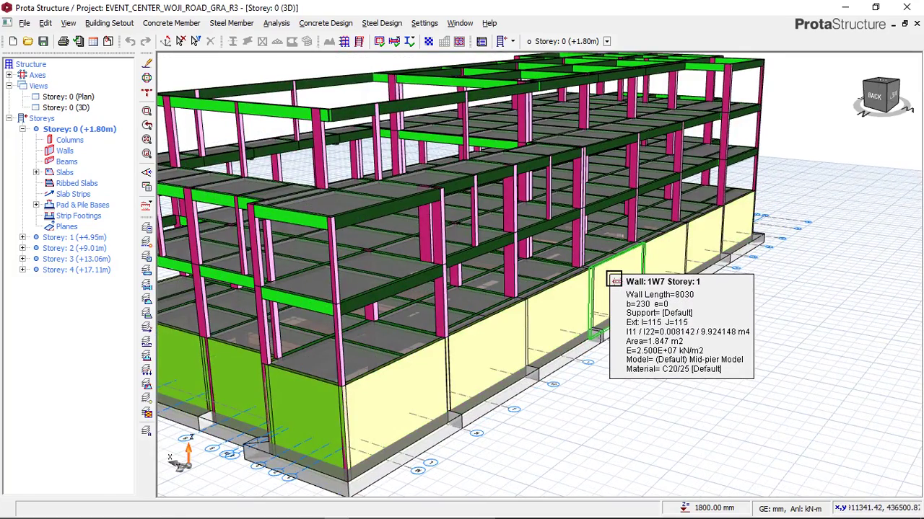
Examine the building's frame from the back at low level, along its left side, and from the front-left corner.
{"action": "middle_click_drag", "start_coordinate": [578, 303], "coordinate": [615, 285]}
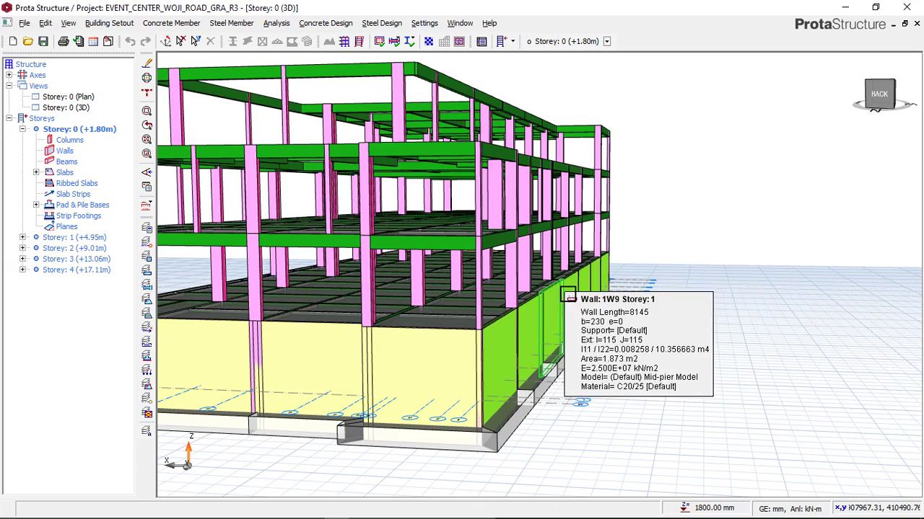
{"action": "middle_click_drag", "start_coordinate": [565, 297], "coordinate": [634, 271]}
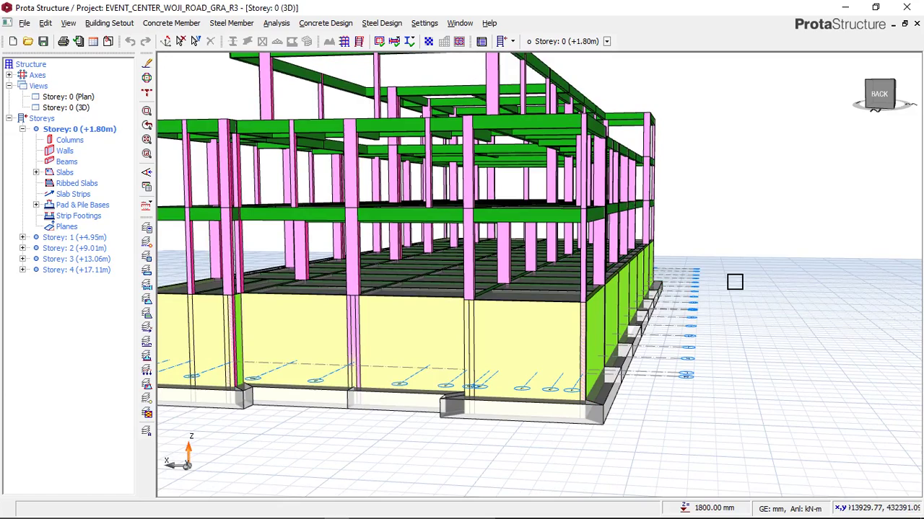
{"action": "middle_click_drag", "start_coordinate": [498, 263], "coordinate": [563, 261]}
{"action": "middle_click_drag", "start_coordinate": [519, 228], "coordinate": [497, 219]}
{"action": "scroll", "coordinate": [498, 220], "scroll_direction": "down", "scroll_amount": 3}
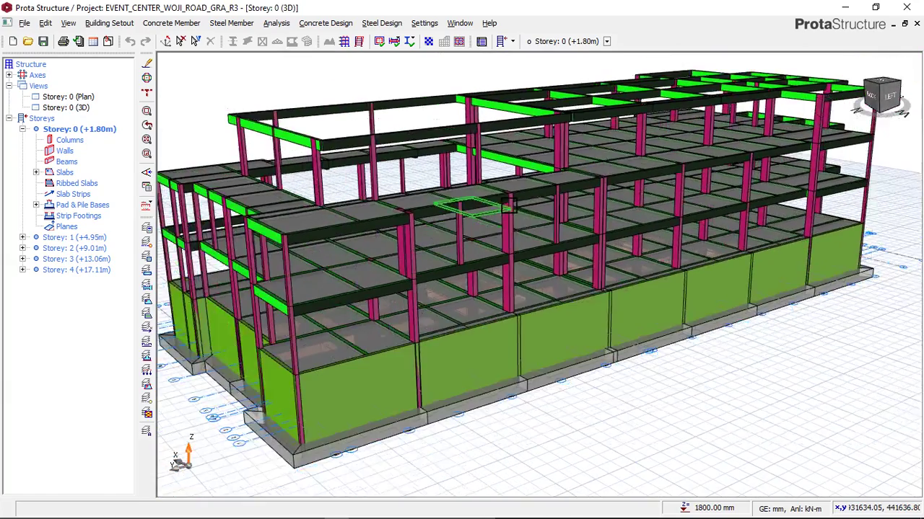
{"action": "middle_click_drag", "start_coordinate": [543, 306], "coordinate": [342, 368]}
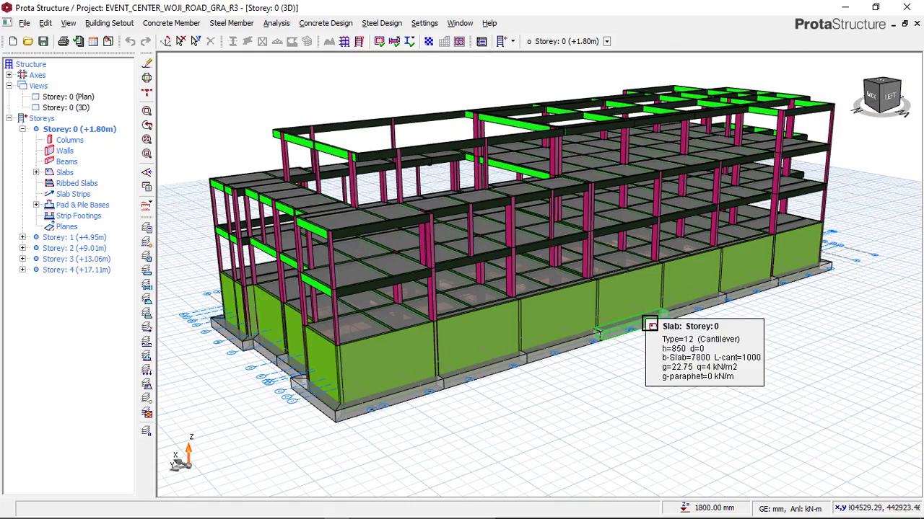
{"action": "scroll", "coordinate": [695, 241], "scroll_direction": "up", "scroll_amount": 3}
{"action": "middle_click_drag", "start_coordinate": [695, 241], "coordinate": [507, 223]}
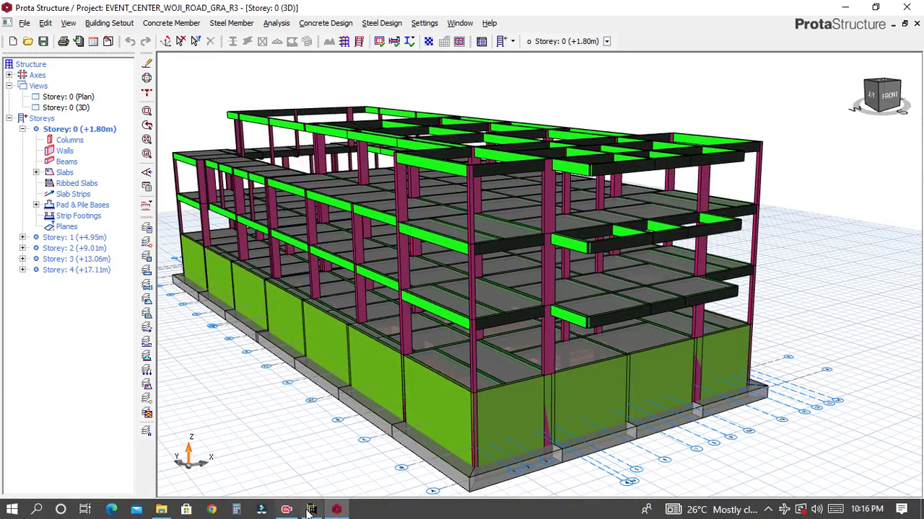
Switch to Orion, view its 3D model from the front-right corner for comparison, and return to ProtaStructure.
{"action": "left_click", "coordinate": [309, 509]}
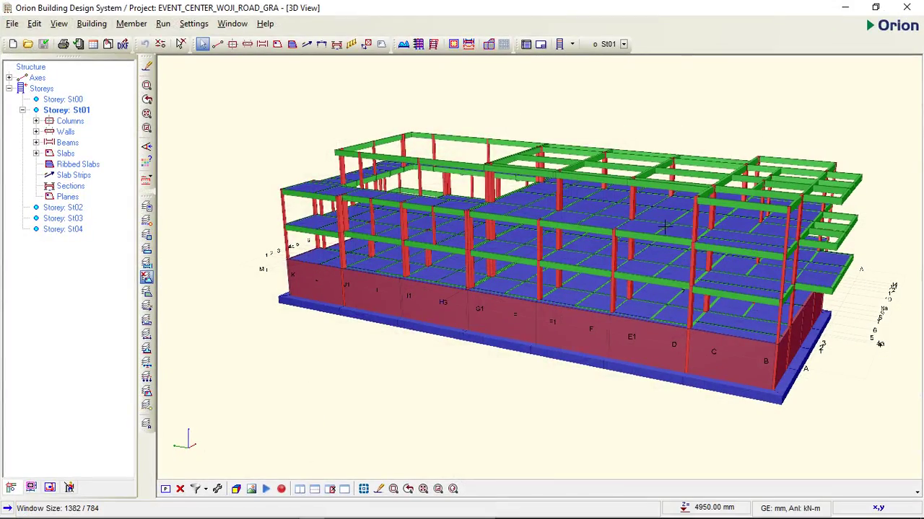
{"action": "middle_click_drag", "start_coordinate": [627, 240], "coordinate": [490, 228], "text": "shift"}
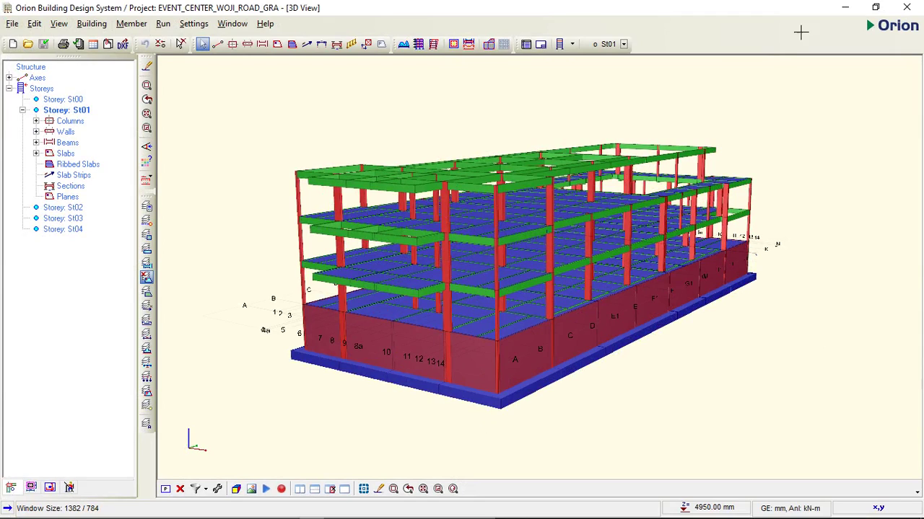
{"action": "left_click", "coordinate": [845, 7]}
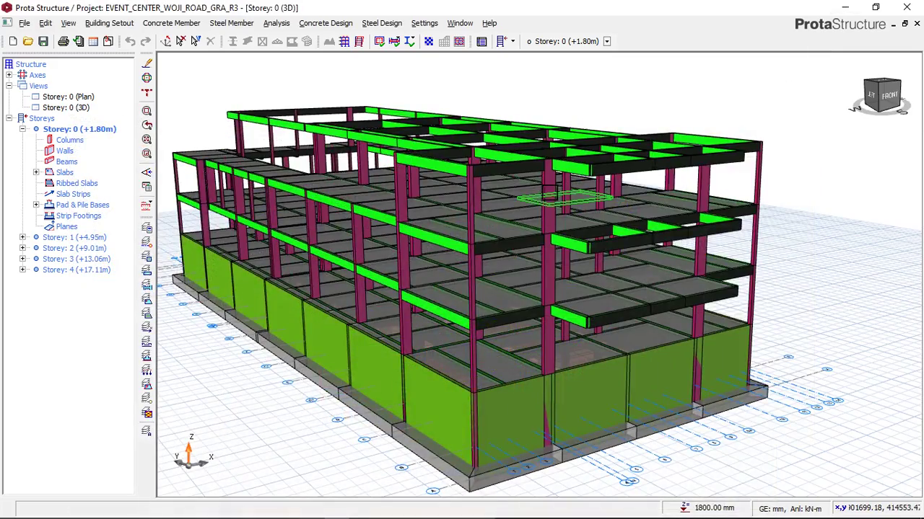
View the whole ProtaStructure model from a raised position at its front-right corner to compare it with Orion's.
{"action": "scroll", "coordinate": [555, 191], "scroll_direction": "down", "scroll_amount": 2}
{"action": "middle_click_drag", "start_coordinate": [555, 184], "coordinate": [509, 224]}
{"action": "left_click_drag", "start_coordinate": [508, 223], "coordinate": [499, 208]}
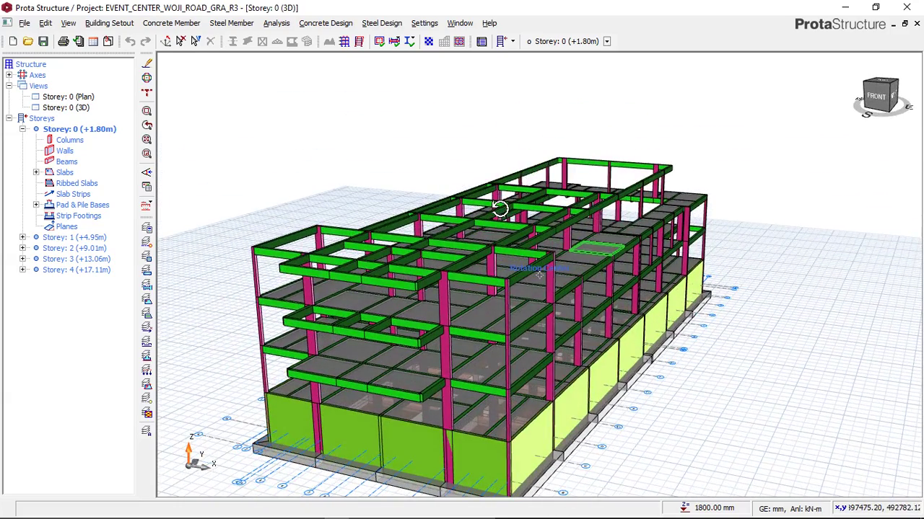